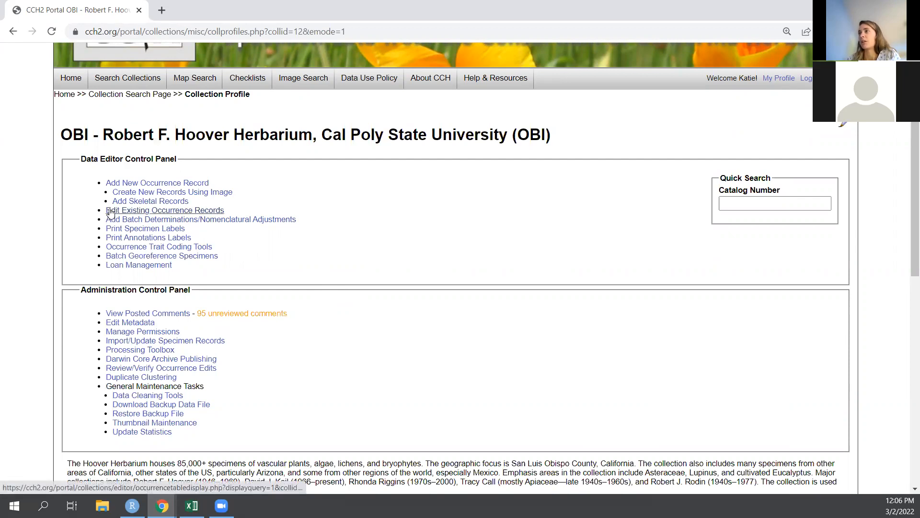
Step: Open the collection's existing occurrence records in the record editor, filtered to the Unprocessed processing status
{"action": "left_click", "coordinate": [111, 210]}
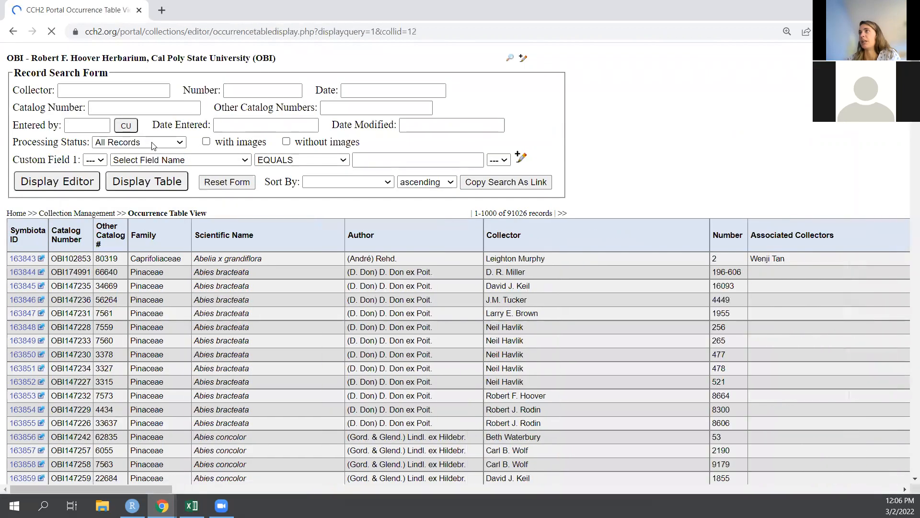
{"action": "left_click", "coordinate": [152, 143]}
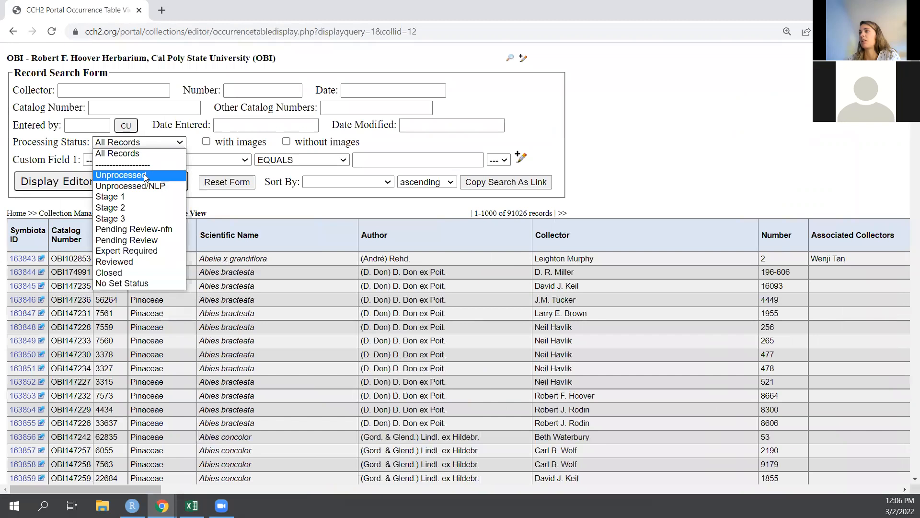
{"action": "left_click", "coordinate": [144, 176]}
{"action": "left_click", "coordinate": [59, 186]}
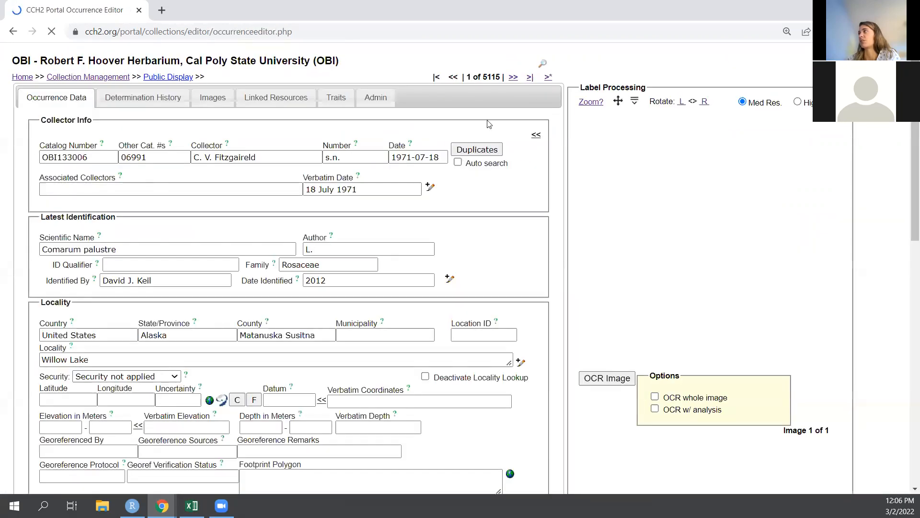
Step: Display the unprocessed records as a table and open record OBI161702 for editing
{"action": "left_click", "coordinate": [543, 64]}
{"action": "left_click", "coordinate": [118, 168]}
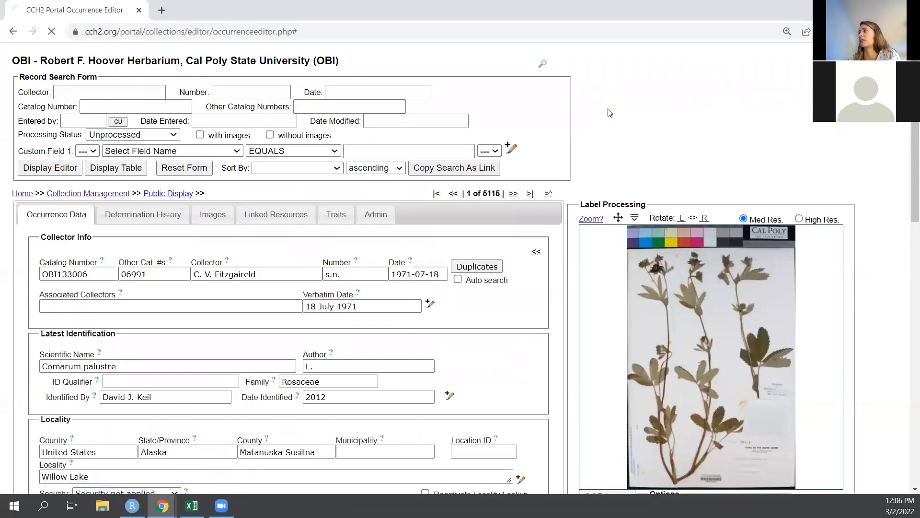
{"action": "left_click_drag", "start_coordinate": [915, 72], "coordinate": [875, 247]}
{"action": "left_click", "coordinate": [17, 237]}
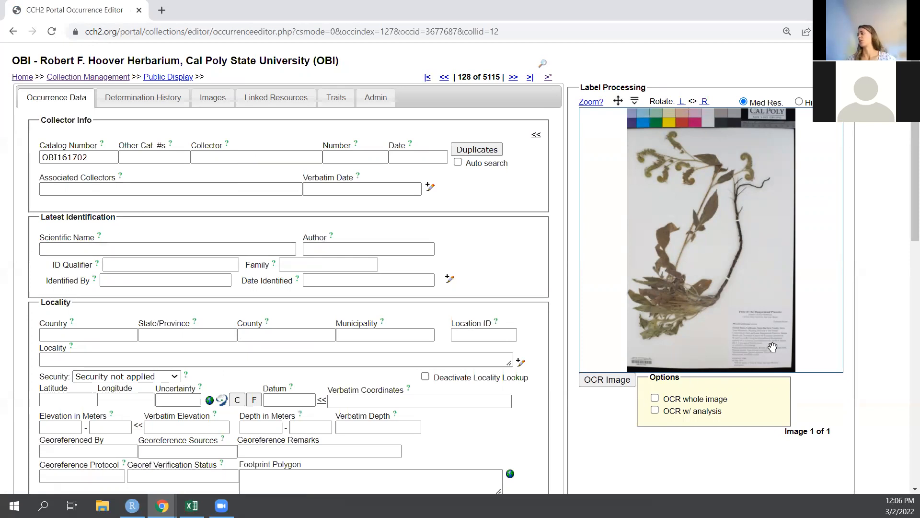
Step: Using the high-resolution label image, enter the collector's name, number 35841 and date 2019-05-10 in record OBI161702
{"action": "scroll", "coordinate": [773, 347], "scroll_direction": "up", "scroll_amount": 5}
{"action": "left_click", "coordinate": [799, 102]}
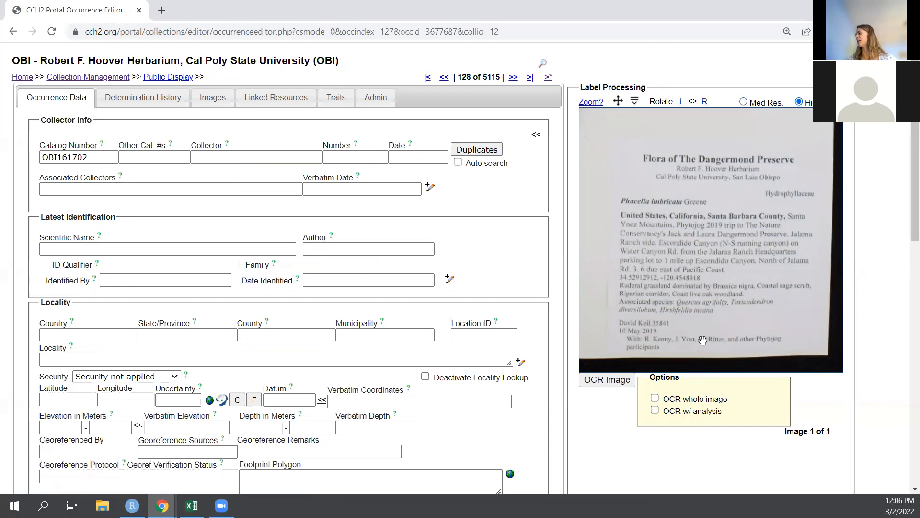
{"action": "left_click", "coordinate": [221, 157]}
{"action": "type", "text": "D"}
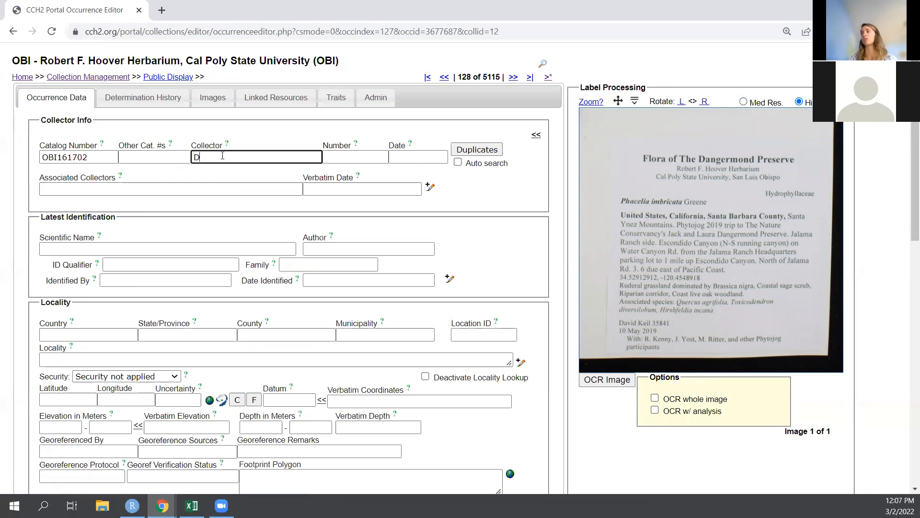
{"action": "type", "text": "avid Keil"}
{"action": "key", "text": "Tab"}
{"action": "type", "text": "35"}
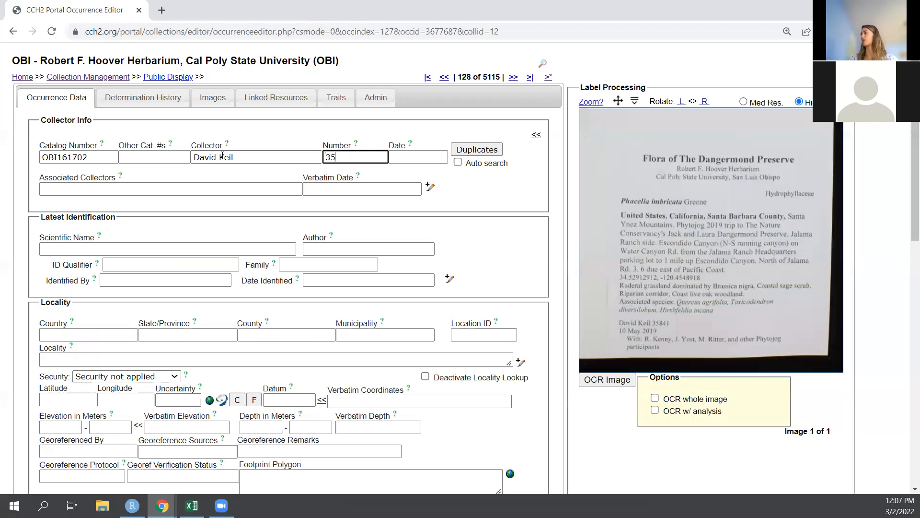
{"action": "type", "text": "841"}
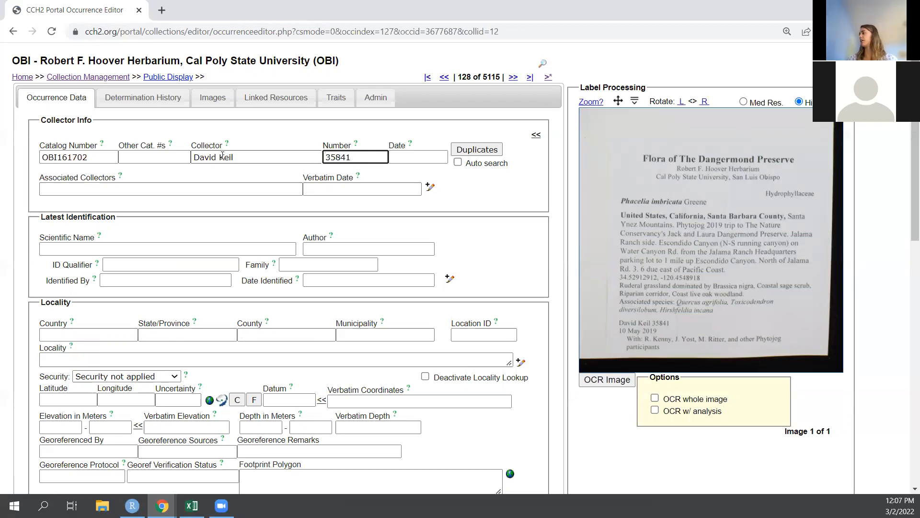
{"action": "left_click", "coordinate": [419, 161]}
{"action": "type", "text": "2019-05-10"}
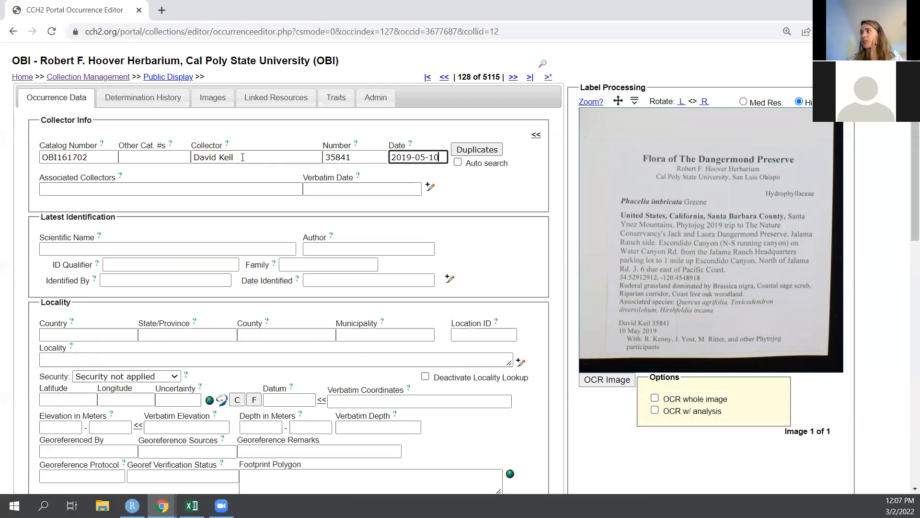
Step: Examine the collector, number and date values that identify the specimen in record OBI161702
{"action": "double_click", "coordinate": [221, 154]}
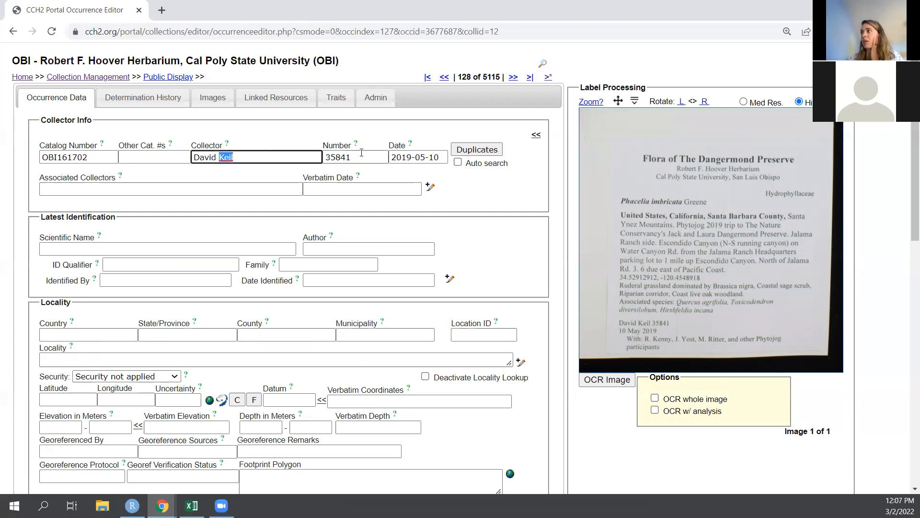
{"action": "key", "text": "Tab"}
{"action": "left_click_drag", "start_coordinate": [392, 156], "coordinate": [453, 157]}
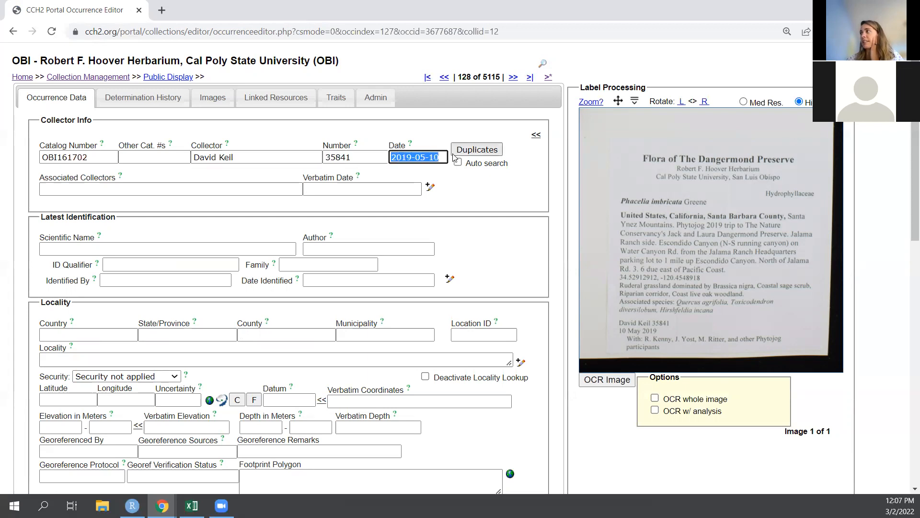
{"action": "left_click", "coordinate": [485, 195]}
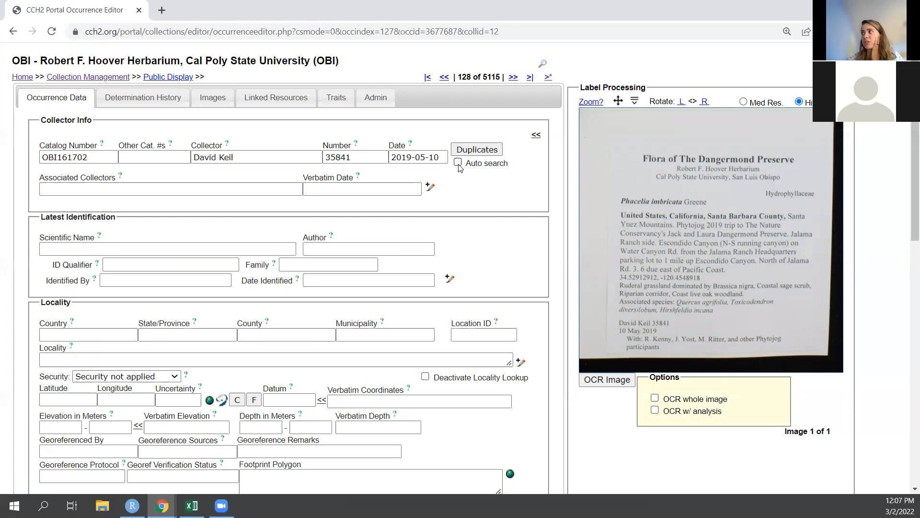
{"action": "left_click_drag", "start_coordinate": [234, 157], "coordinate": [182, 157]}
{"action": "key", "text": "Tab"}
{"action": "key", "text": "Tab"}
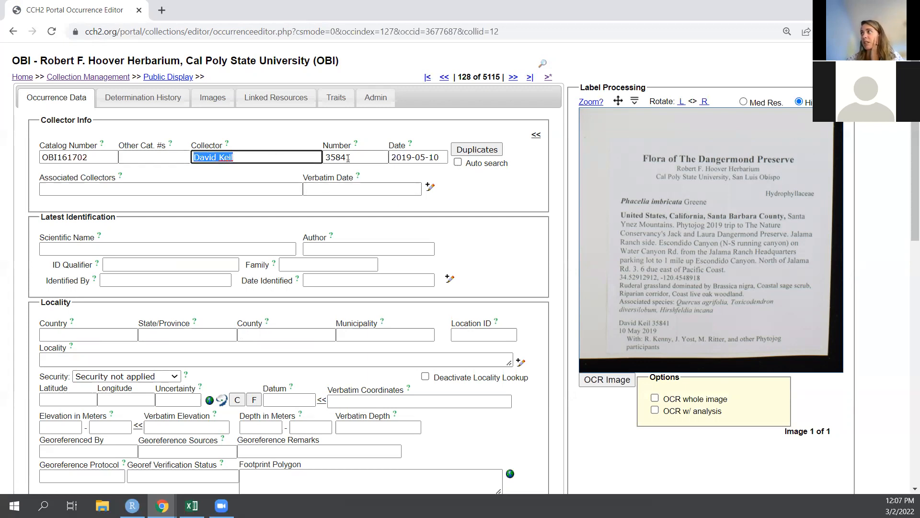
{"action": "left_click", "coordinate": [420, 157]}
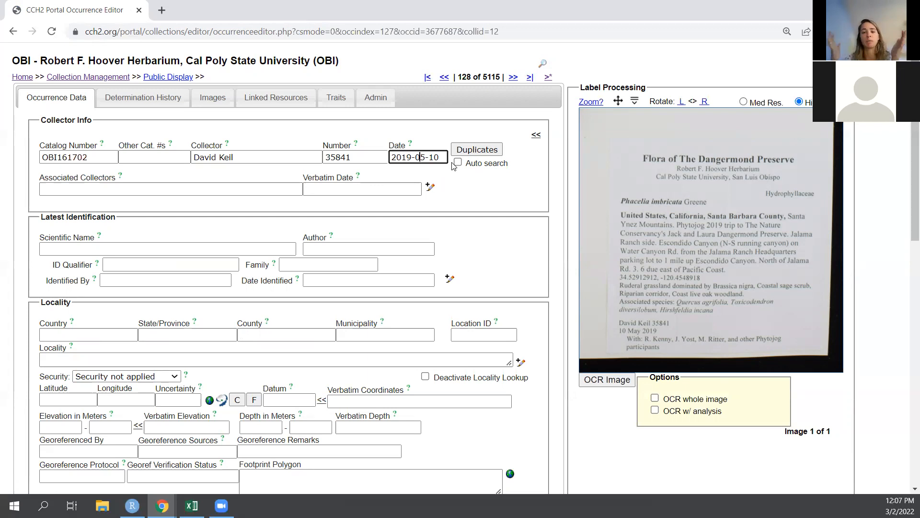
{"action": "left_click", "coordinate": [468, 202]}
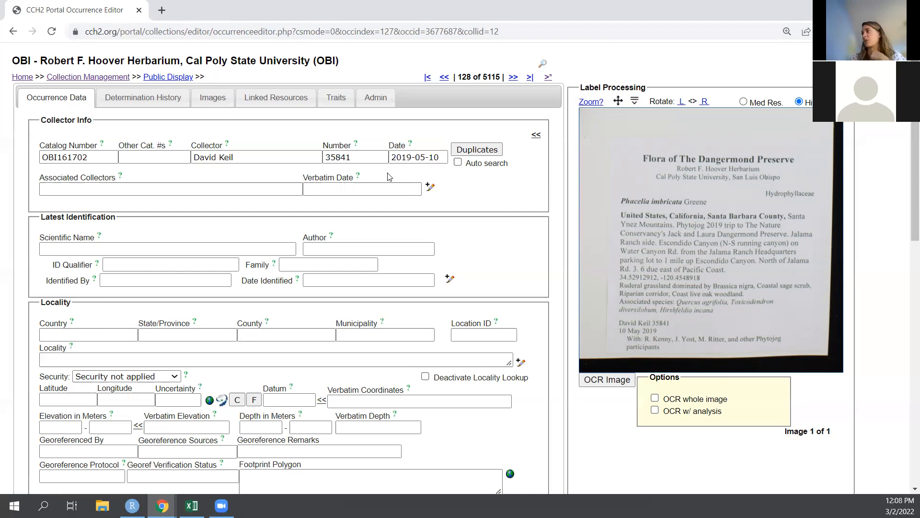
Step: Search for duplicates of record OBI161702 and compare the possible exact match with the specimen label
{"action": "left_click", "coordinate": [487, 152]}
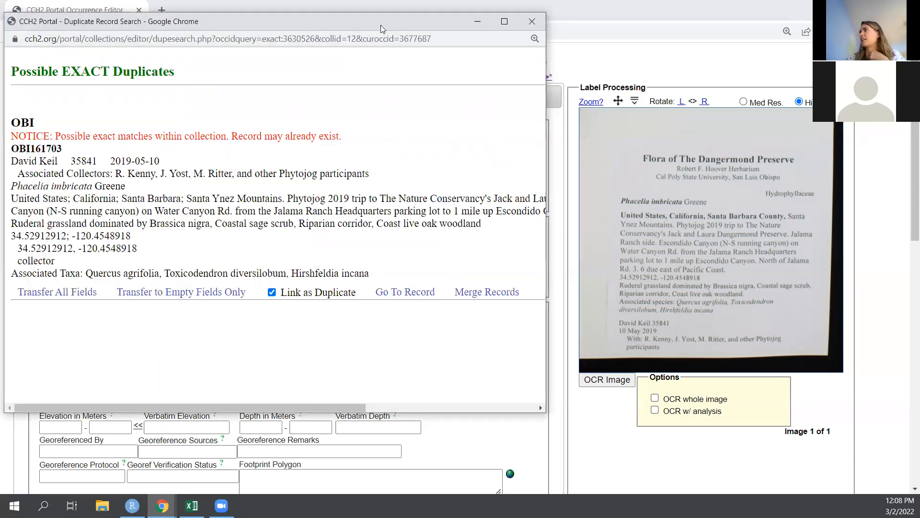
{"action": "left_click_drag", "start_coordinate": [385, 32], "coordinate": [511, 64]}
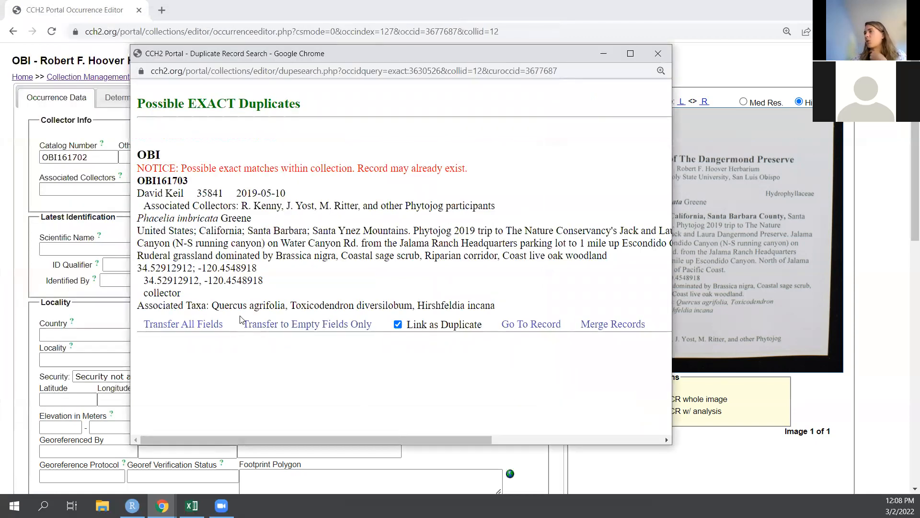
{"action": "left_click_drag", "start_coordinate": [138, 103], "coordinate": [300, 100]}
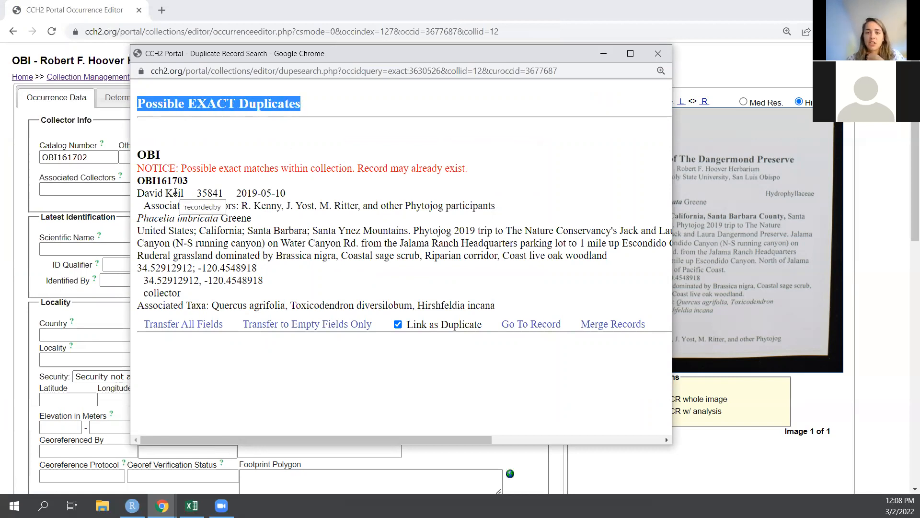
{"action": "left_click", "coordinate": [197, 193]}
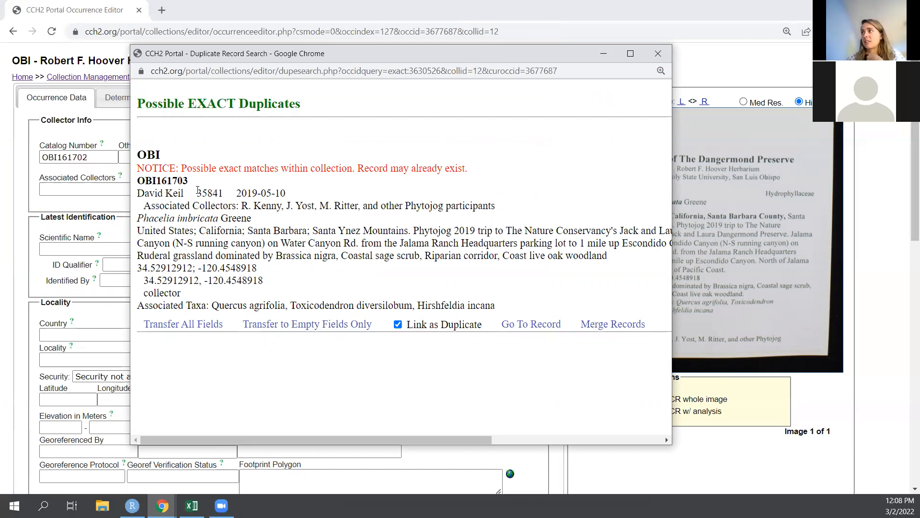
{"action": "left_click_drag", "start_coordinate": [196, 194], "coordinate": [286, 192]}
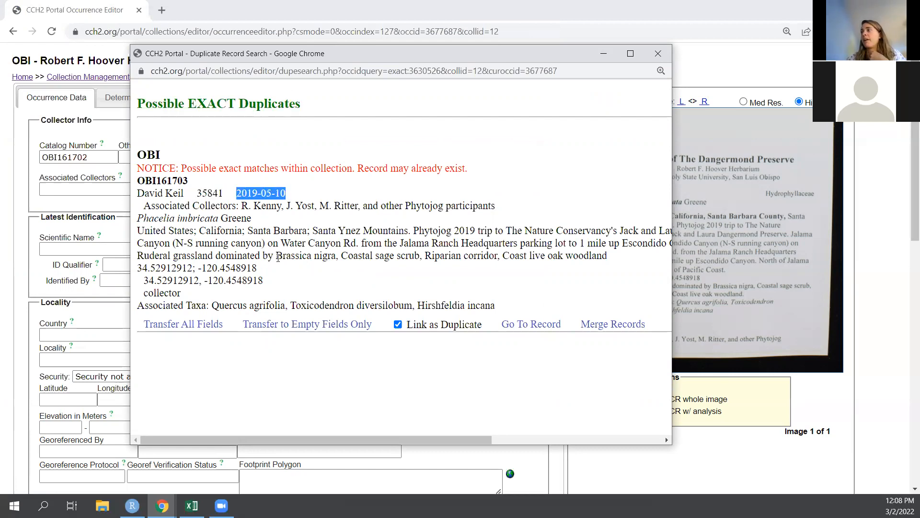
{"action": "left_click_drag", "start_coordinate": [229, 54], "coordinate": [252, 39]}
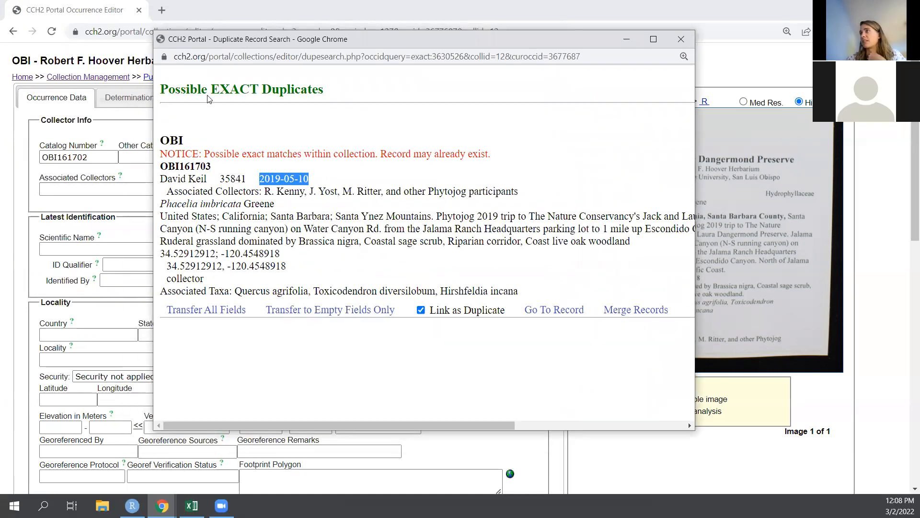
{"action": "left_click_drag", "start_coordinate": [263, 41], "coordinate": [169, 37]}
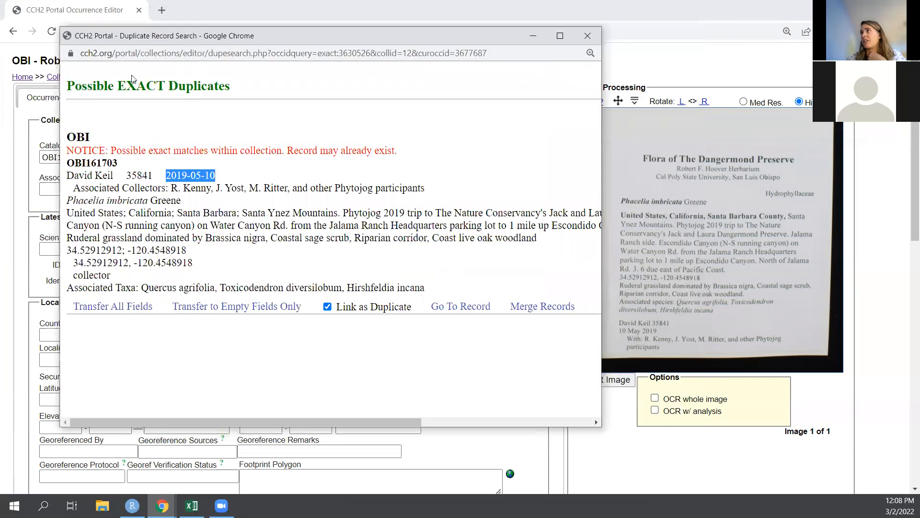
{"action": "left_click_drag", "start_coordinate": [112, 151], "coordinate": [410, 154]}
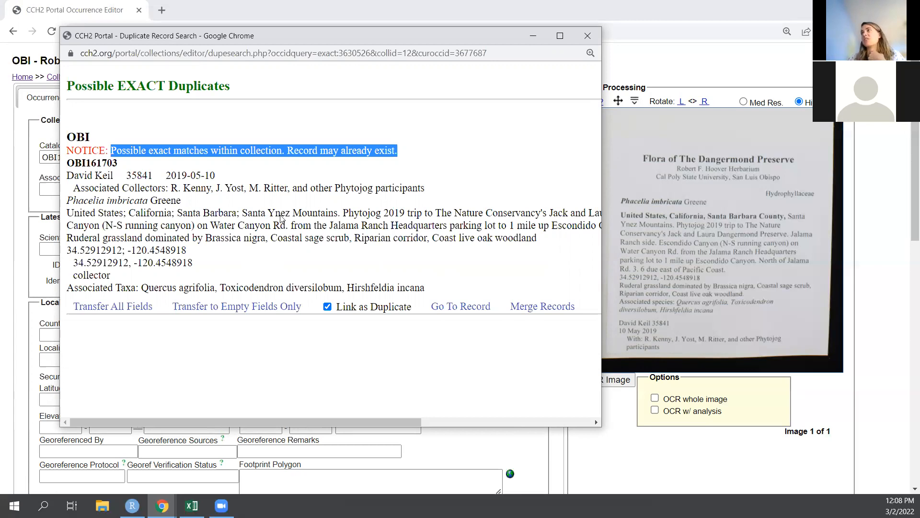
{"action": "left_click_drag", "start_coordinate": [248, 36], "coordinate": [286, 34]}
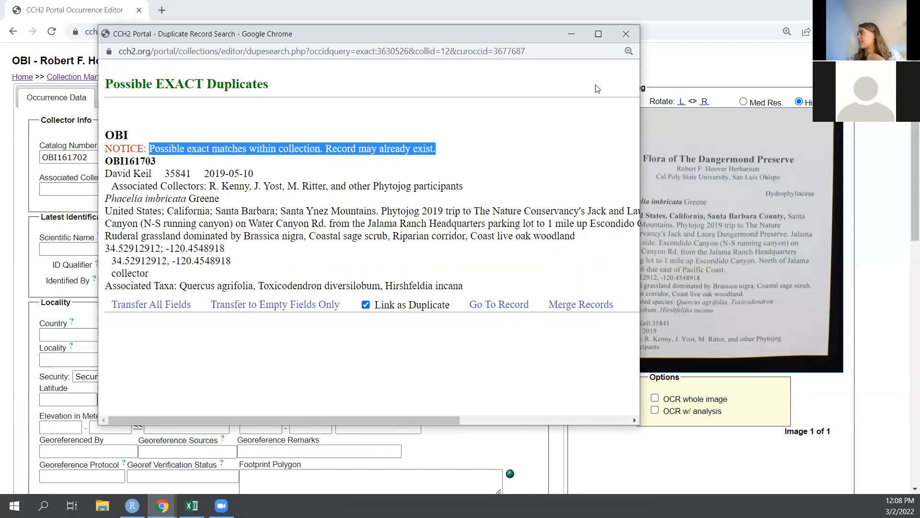
{"action": "left_click_drag", "start_coordinate": [530, 33], "coordinate": [477, 28]}
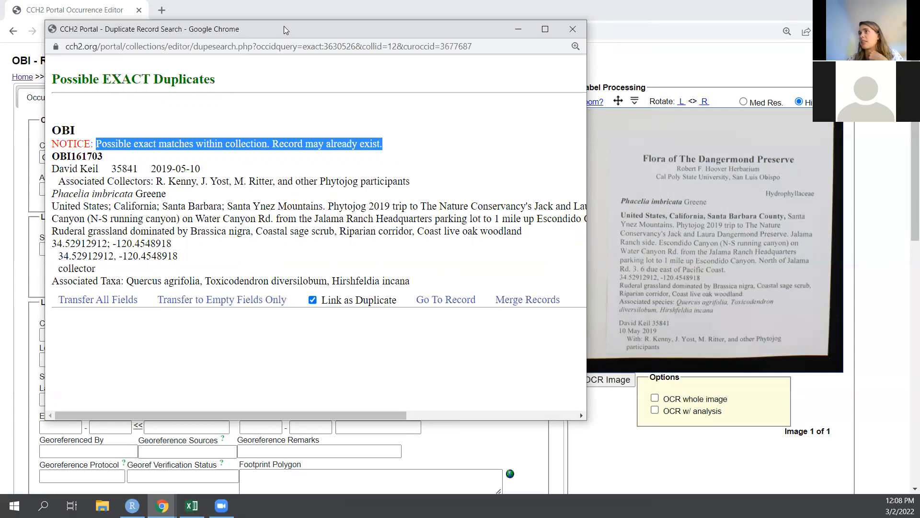
{"action": "left_click_drag", "start_coordinate": [284, 30], "coordinate": [409, 31]}
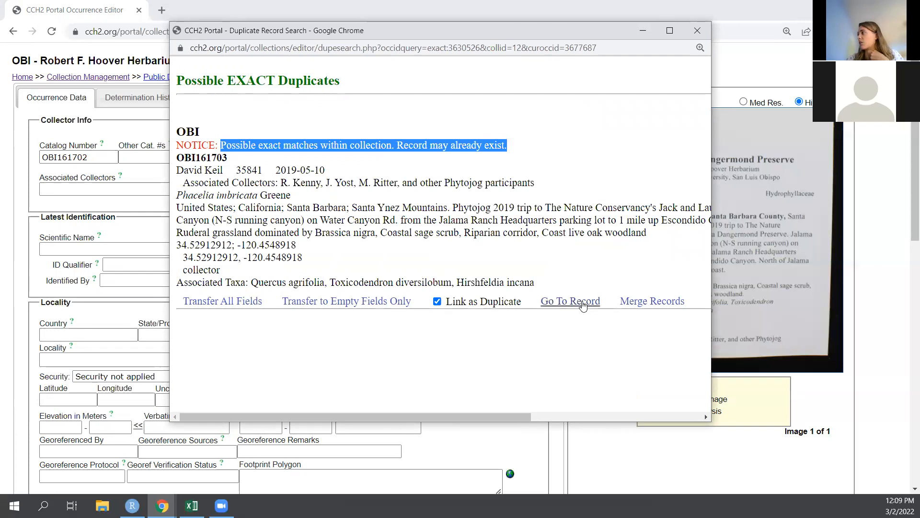
Step: Open the matching record OBI161703 from the duplicate search and view its specimen image alongside that of OBI161702
{"action": "left_click", "coordinate": [583, 304]}
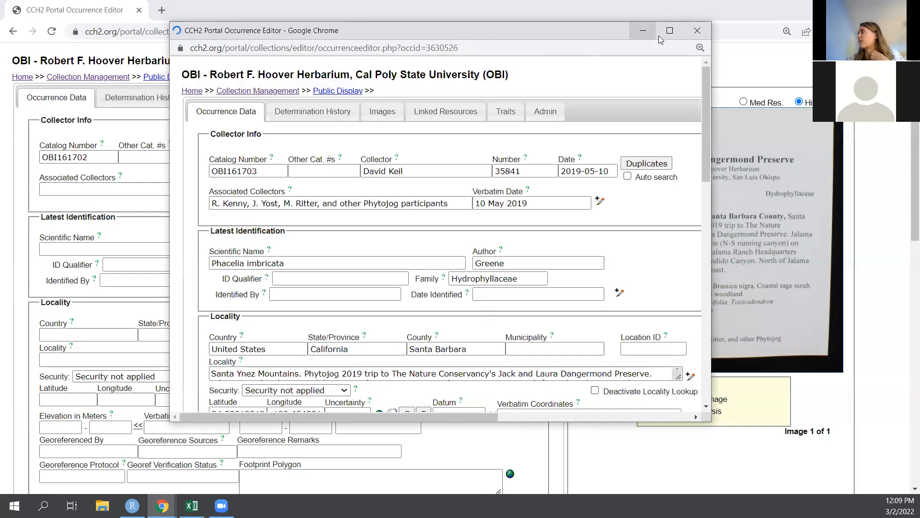
{"action": "left_click", "coordinate": [669, 31]}
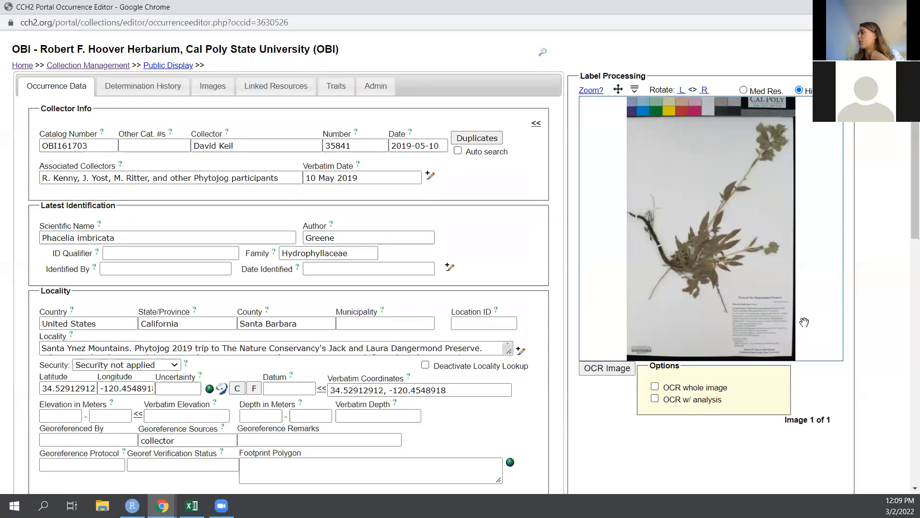
{"action": "double_click", "coordinate": [697, 9]}
{"action": "left_click", "coordinate": [626, 170]}
{"action": "double_click", "coordinate": [665, 197]}
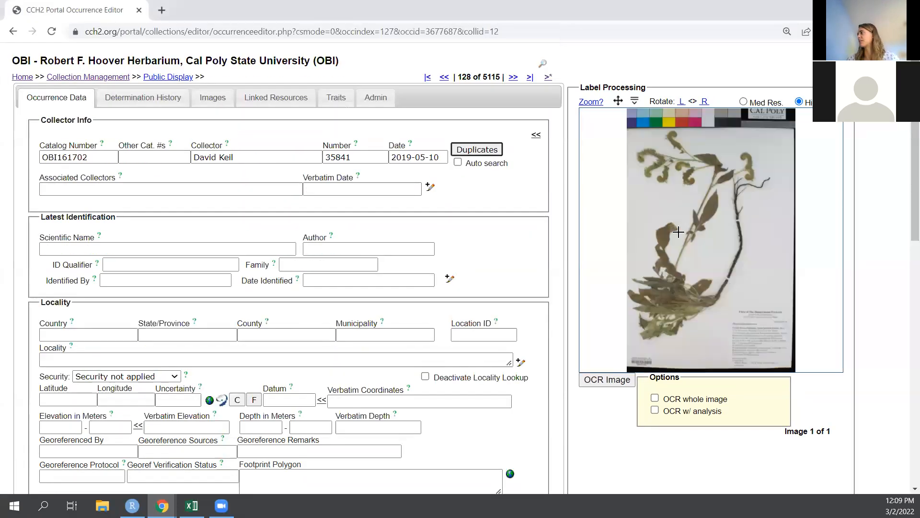
Step: Bring the OBI161703 record window back, enlarge it to examine its specimen image, and close it
{"action": "left_click", "coordinate": [162, 506]}
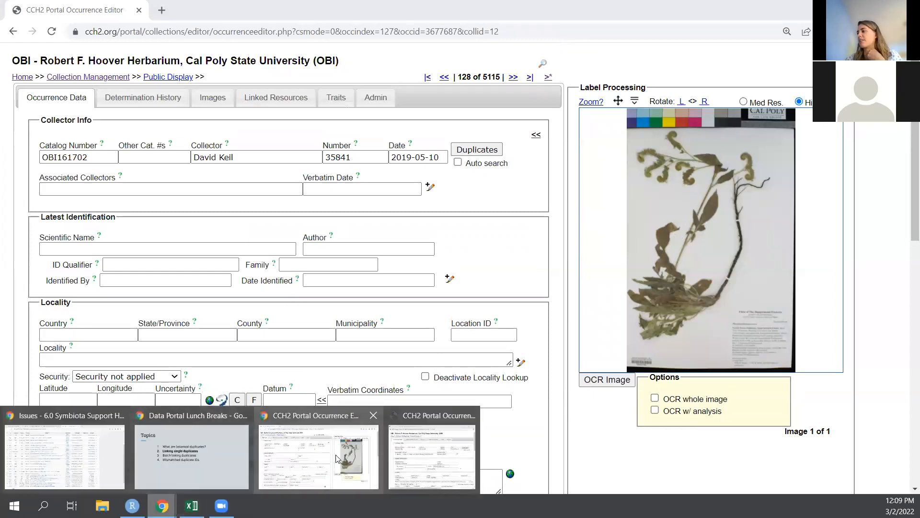
{"action": "left_click", "coordinate": [431, 455]}
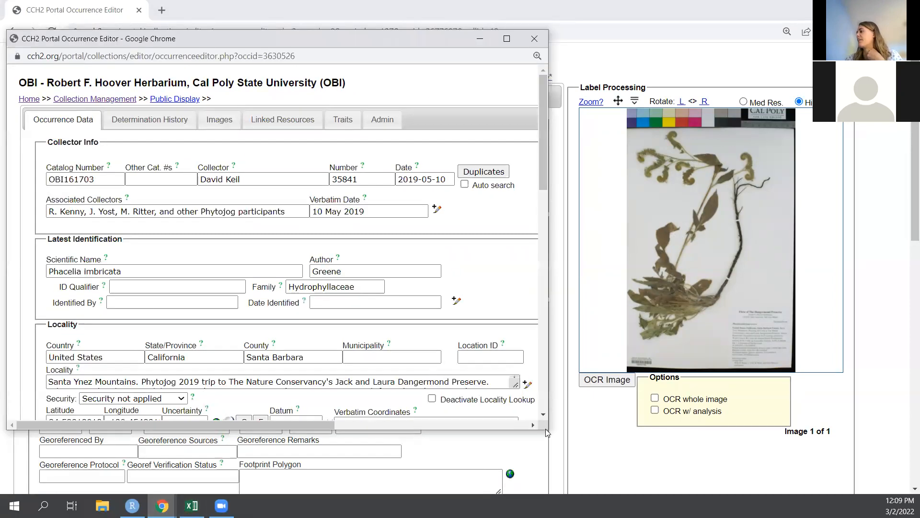
{"action": "left_click_drag", "start_coordinate": [548, 431], "coordinate": [889, 472]}
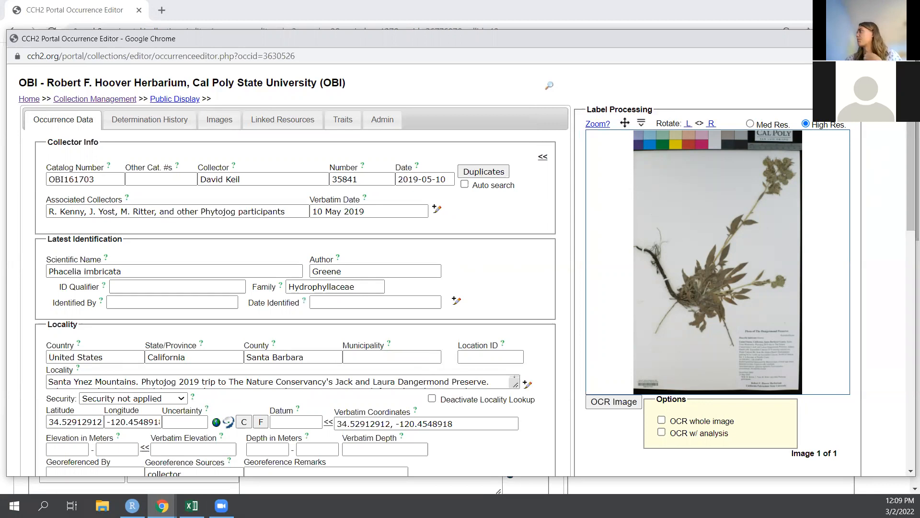
{"action": "left_click", "coordinate": [903, 39]}
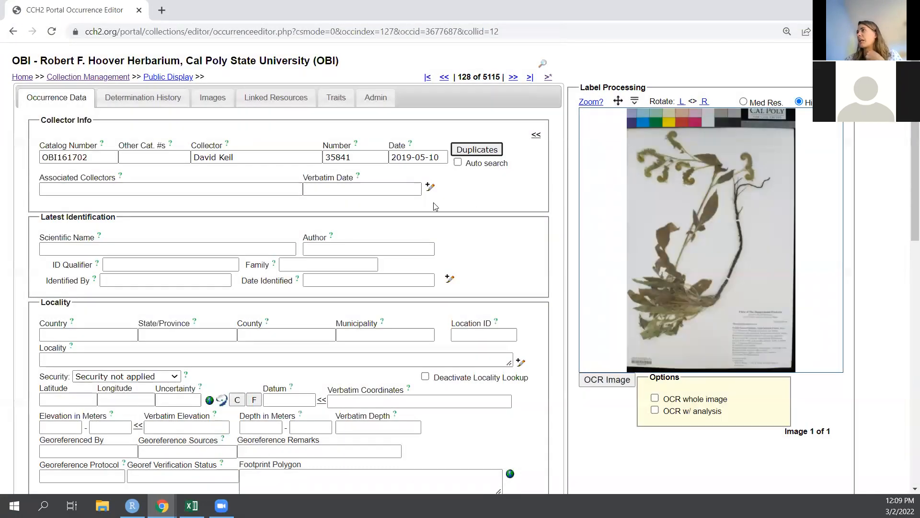
Step: Search for duplicates of record OBI161702 and transfer all fields from OBI161703, keeping the two linked as duplicates
{"action": "left_click", "coordinate": [465, 151]}
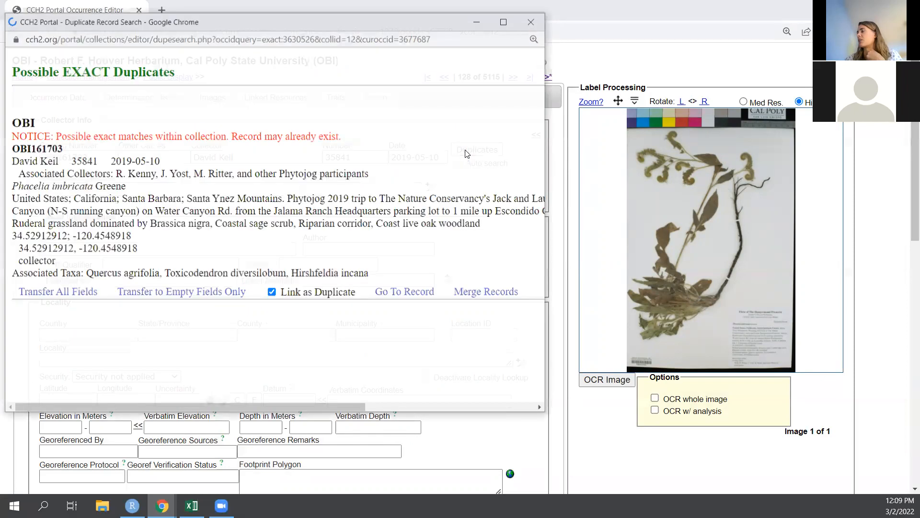
{"action": "left_click_drag", "start_coordinate": [362, 21], "coordinate": [458, 33]}
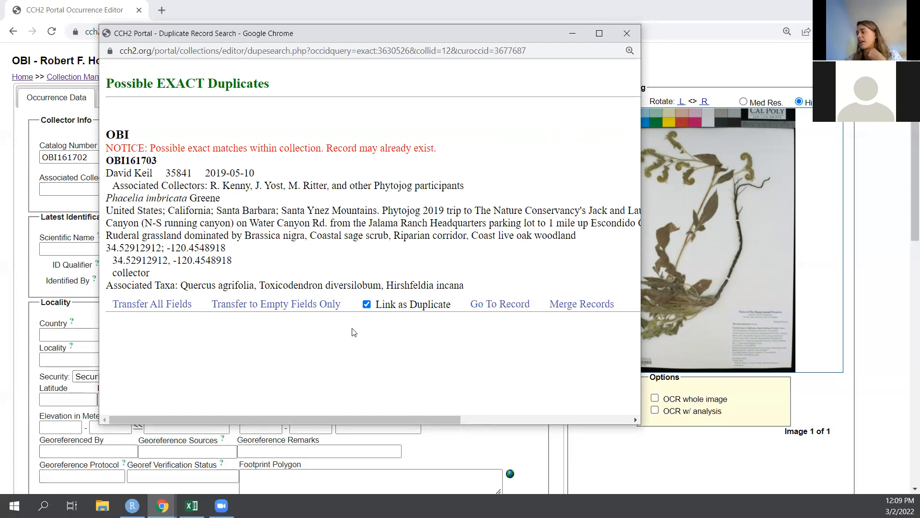
{"action": "left_click_drag", "start_coordinate": [375, 306], "coordinate": [453, 309]}
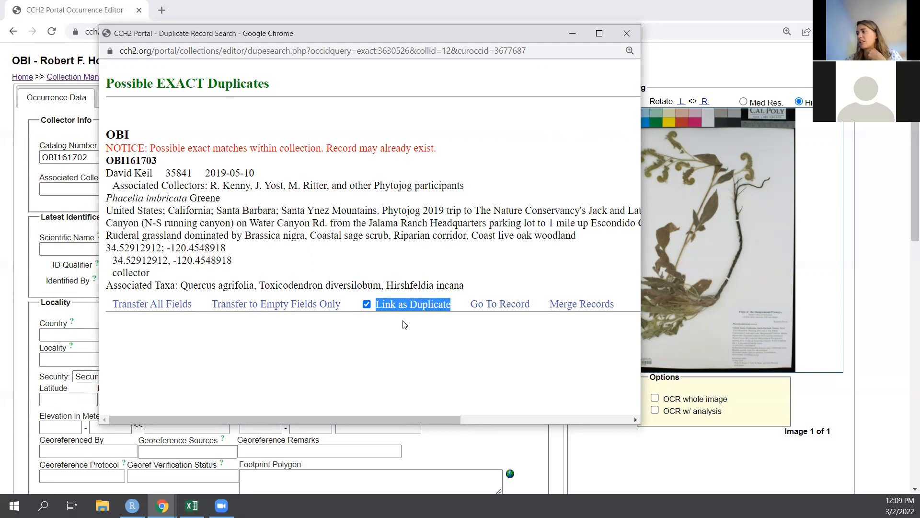
{"action": "left_click", "coordinate": [423, 287]}
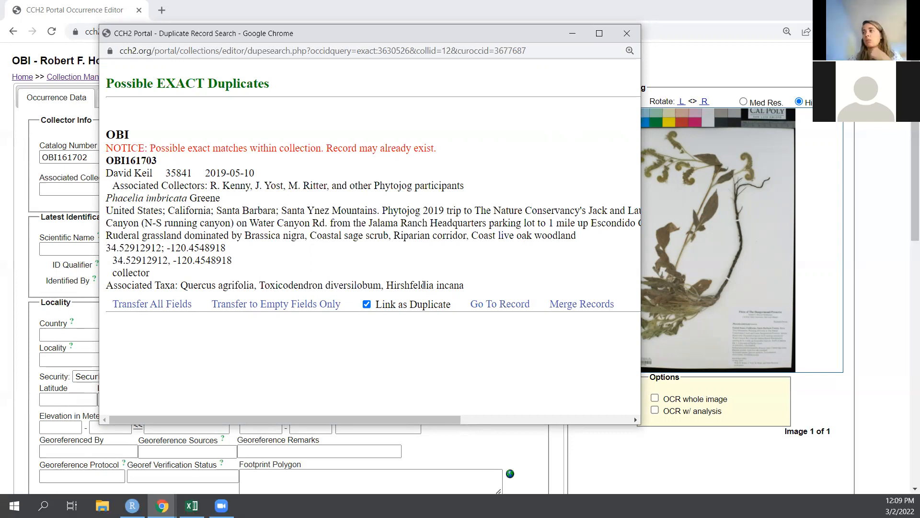
{"action": "left_click", "coordinate": [145, 305]}
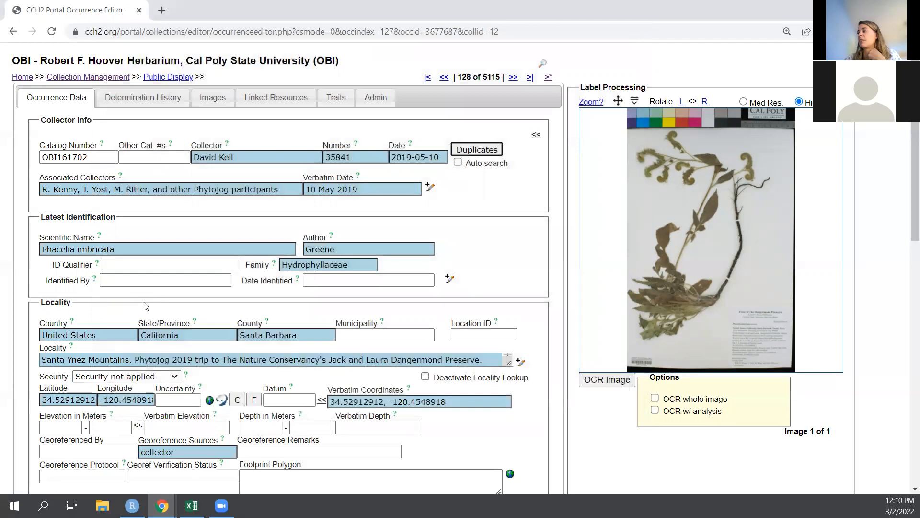
Step: Review the transferred collector, identification, locality, habitat and associated taxa fields in record OBI161702
{"action": "scroll", "coordinate": [242, 174], "scroll_direction": "down", "scroll_amount": 5}
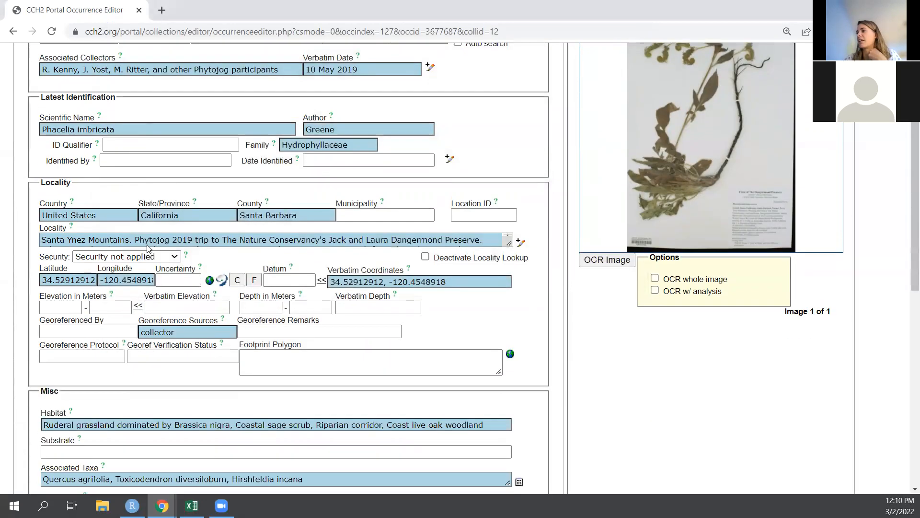
{"action": "scroll", "coordinate": [242, 174], "scroll_direction": "up", "scroll_amount": 5}
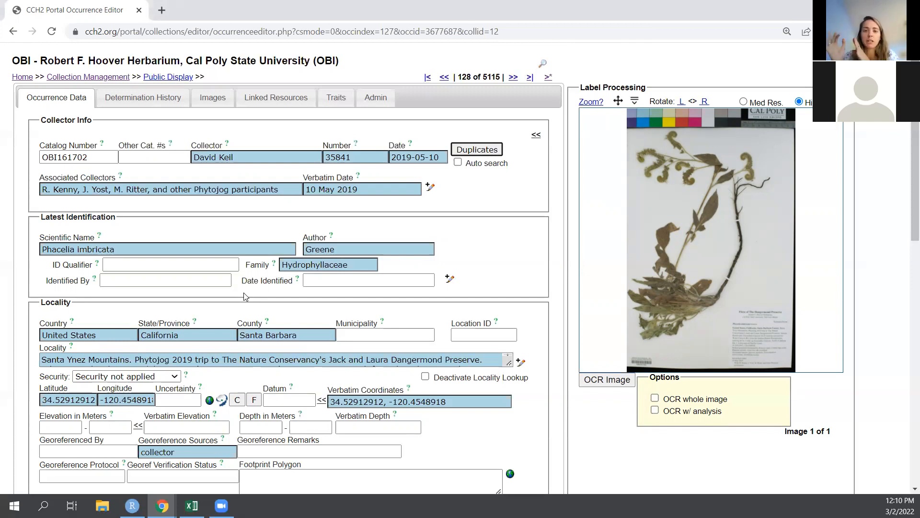
{"action": "scroll", "coordinate": [244, 295], "scroll_direction": "down", "scroll_amount": 6}
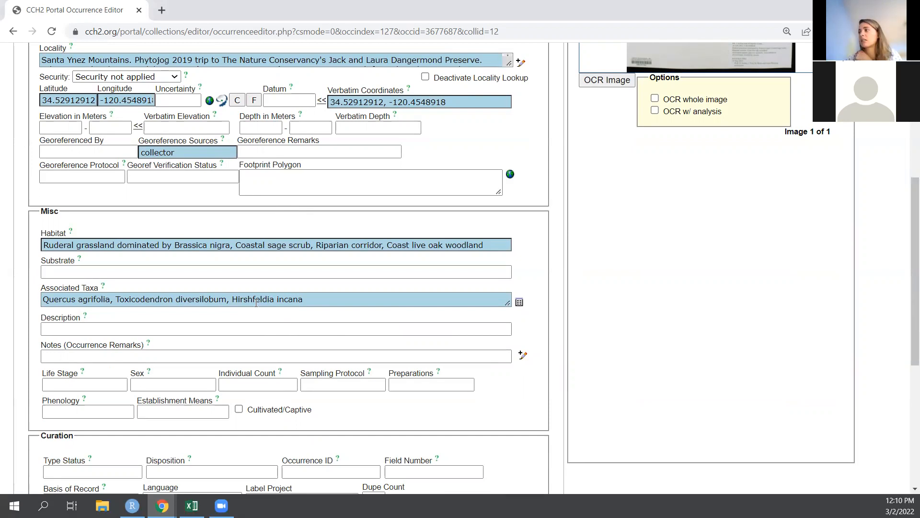
{"action": "scroll", "coordinate": [286, 344], "scroll_direction": "up", "scroll_amount": 3}
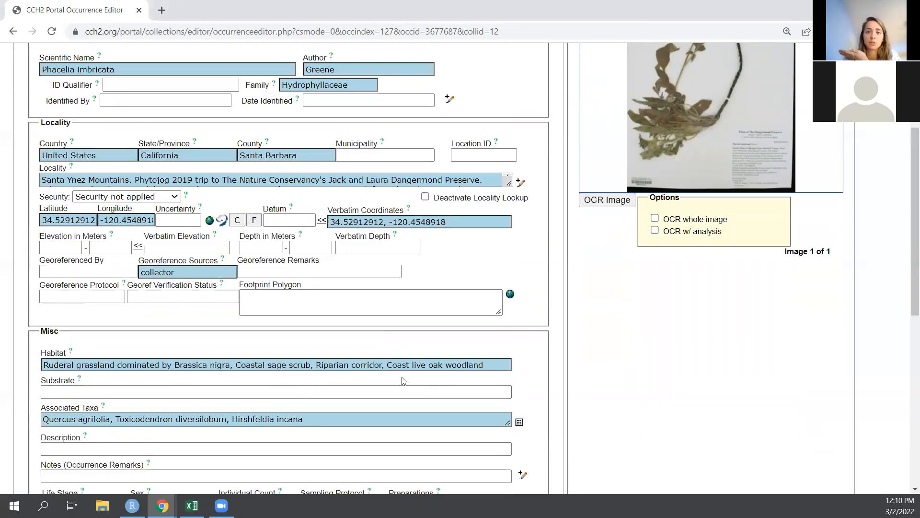
{"action": "scroll", "coordinate": [401, 382], "scroll_direction": "up", "scroll_amount": 3}
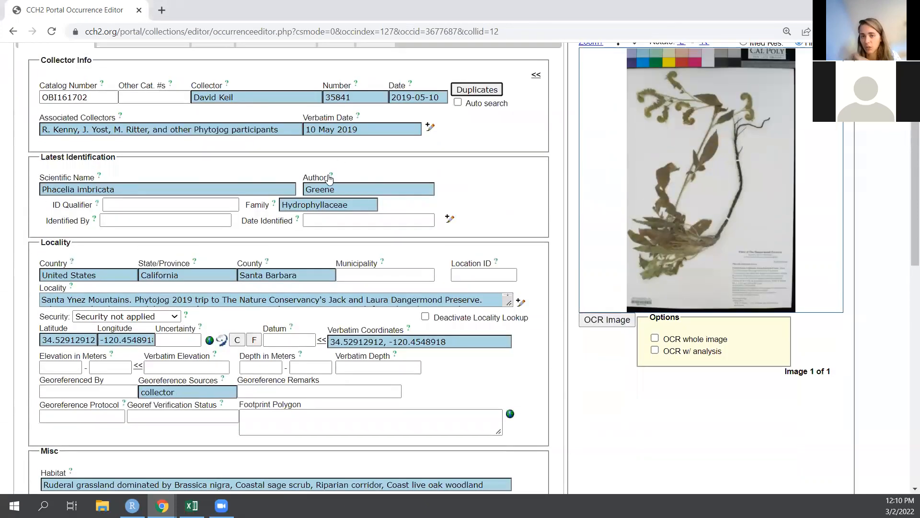
{"action": "scroll", "coordinate": [326, 172], "scroll_direction": "down", "scroll_amount": 3}
{"action": "scroll", "coordinate": [270, 293], "scroll_direction": "down", "scroll_amount": 3}
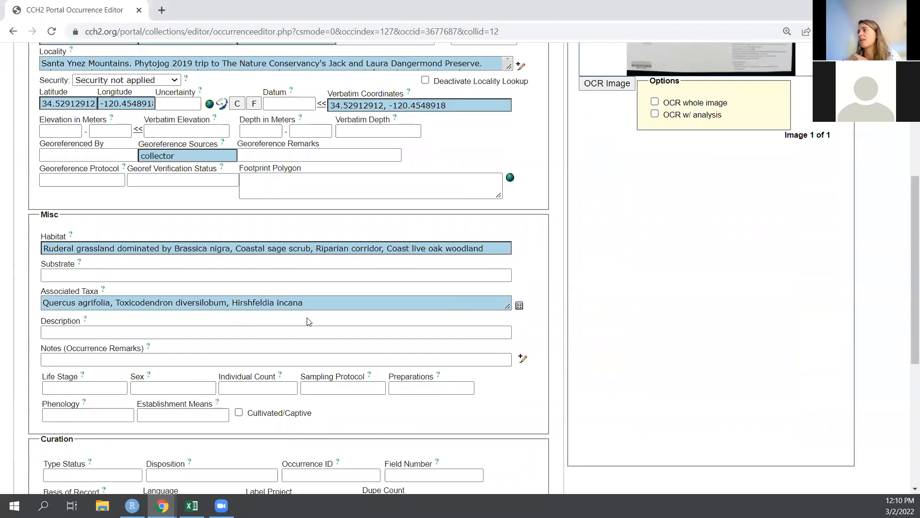
{"action": "scroll", "coordinate": [308, 319], "scroll_direction": "up", "scroll_amount": 6}
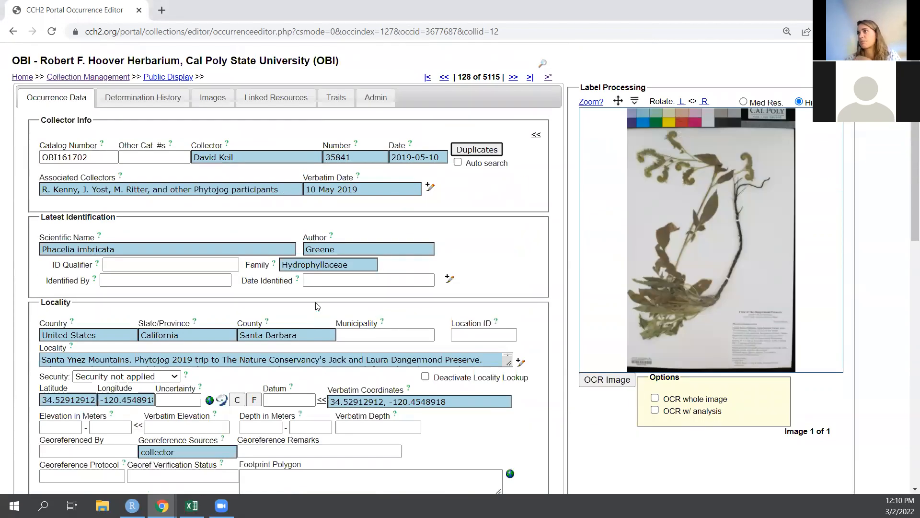
Step: Set the record's processing status to Pending Review and save the edits
{"action": "scroll", "coordinate": [372, 206], "scroll_direction": "down", "scroll_amount": 10}
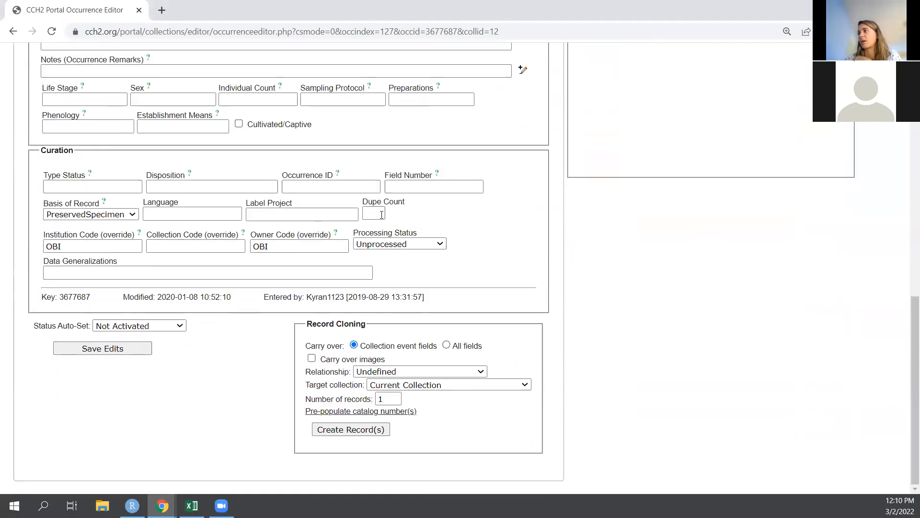
{"action": "left_click", "coordinate": [424, 246]}
{"action": "left_click", "coordinate": [379, 340]}
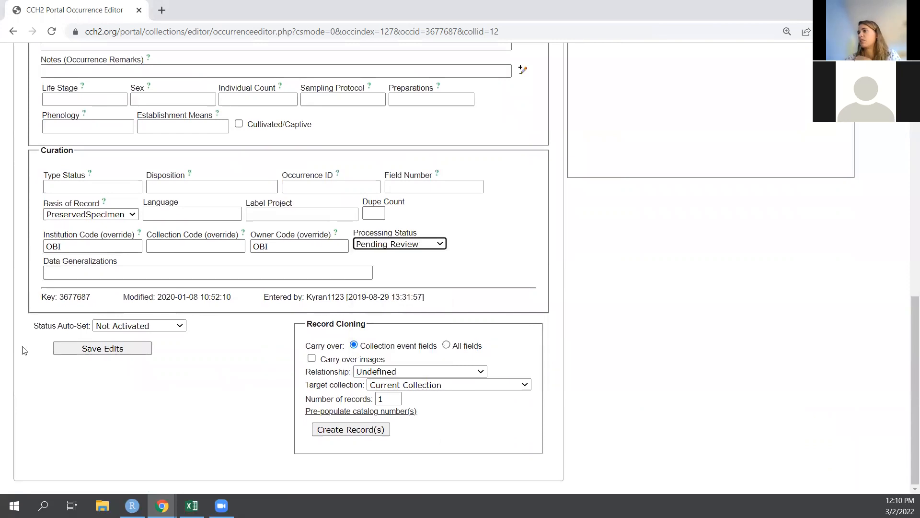
{"action": "left_click", "coordinate": [100, 349]}
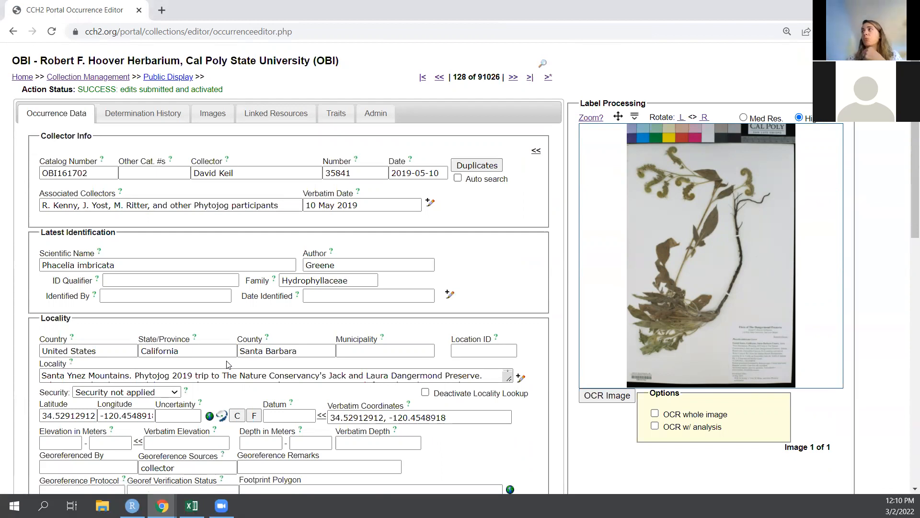
Step: Examine the specimen duplicates listed among the linked resources of record OBI161702
{"action": "left_click", "coordinate": [280, 115]}
{"action": "scroll", "coordinate": [99, 209], "scroll_direction": "down", "scroll_amount": 1}
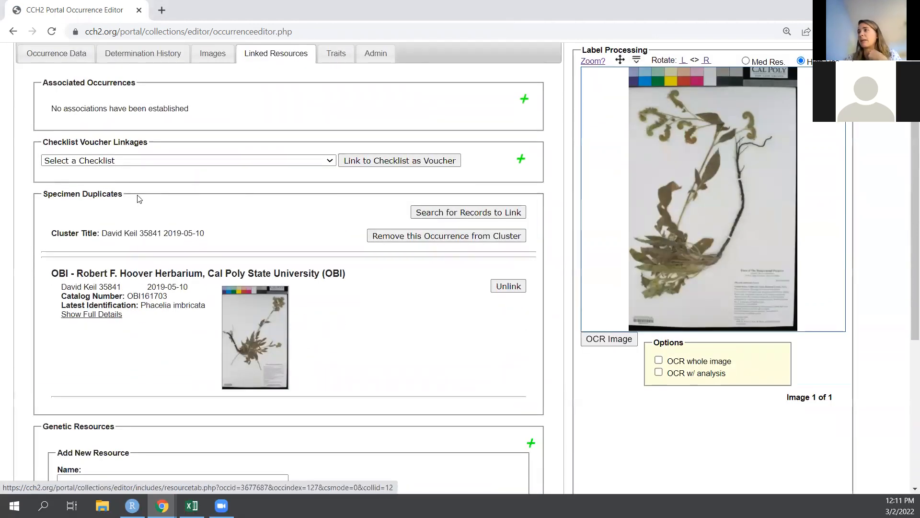
{"action": "scroll", "coordinate": [109, 209], "scroll_direction": "down", "scroll_amount": 1}
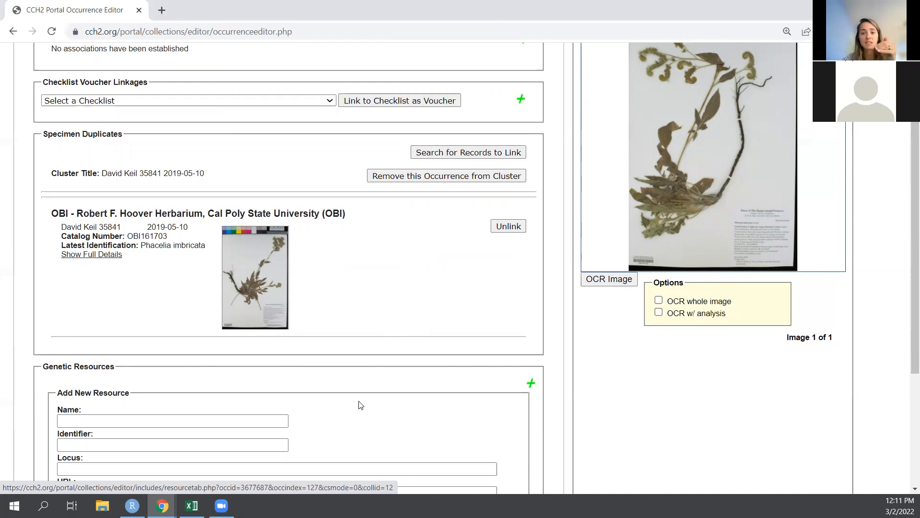
{"action": "scroll", "coordinate": [303, 328], "scroll_direction": "up", "scroll_amount": 3}
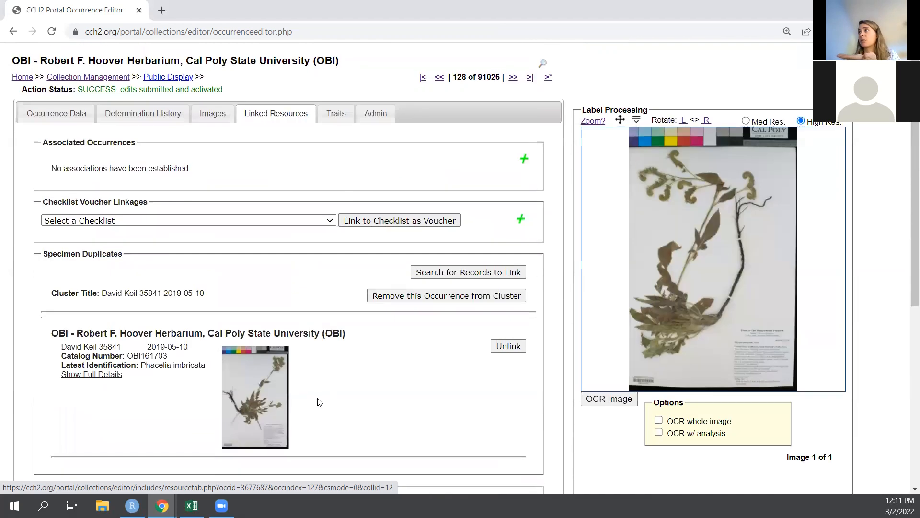
Step: Open the public display of OBI161702 and view its details, linked resources and specimen duplicates
{"action": "left_click", "coordinate": [173, 79]}
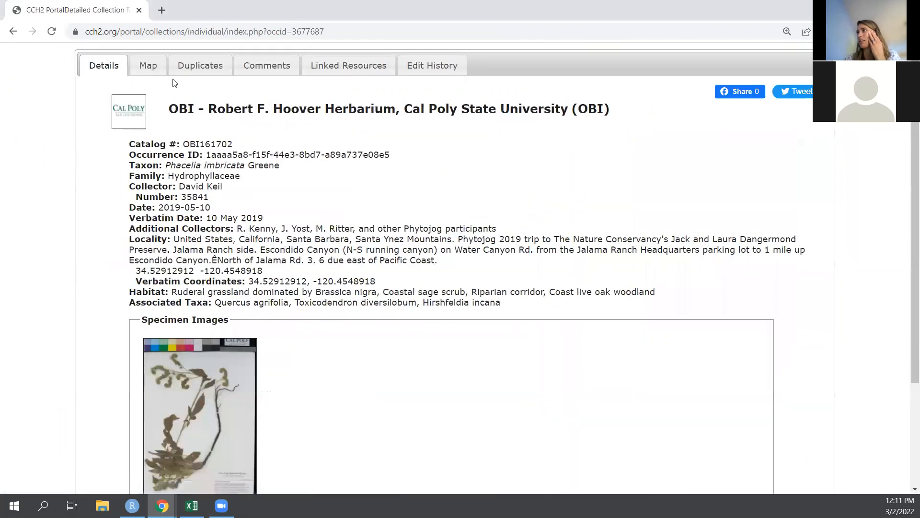
{"action": "scroll", "coordinate": [214, 224], "scroll_direction": "down", "scroll_amount": 1}
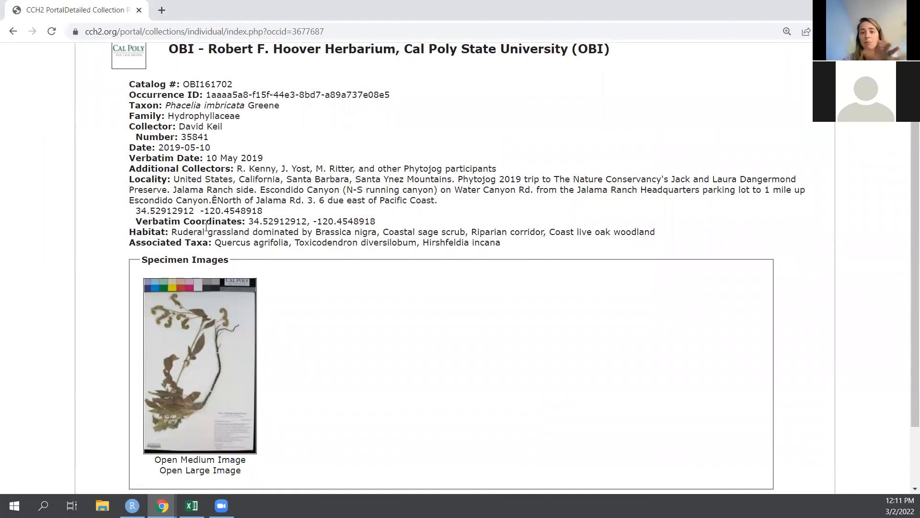
{"action": "scroll", "coordinate": [217, 226], "scroll_direction": "up", "scroll_amount": 1}
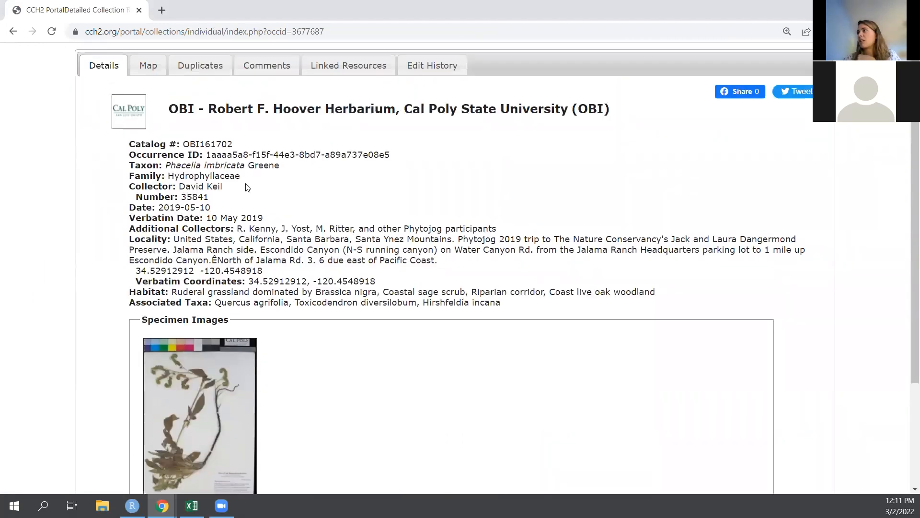
{"action": "left_click", "coordinate": [331, 70]}
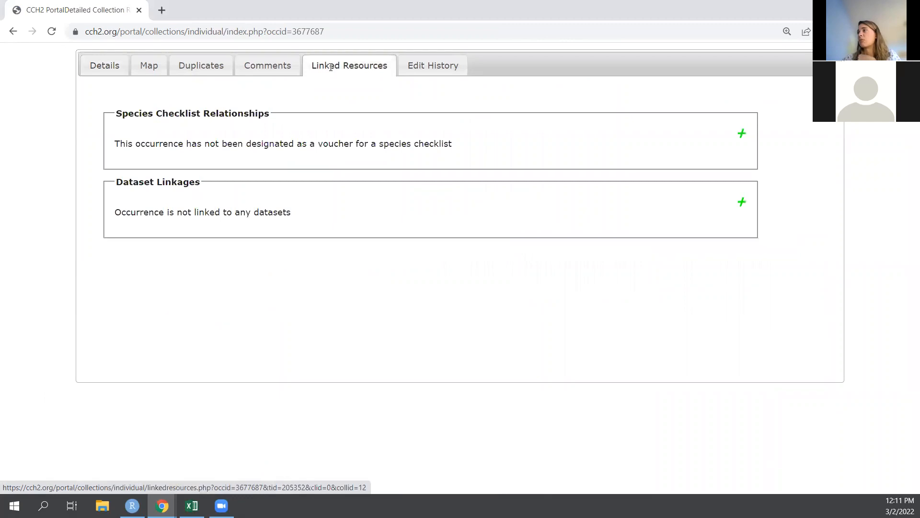
{"action": "left_click", "coordinate": [201, 62]}
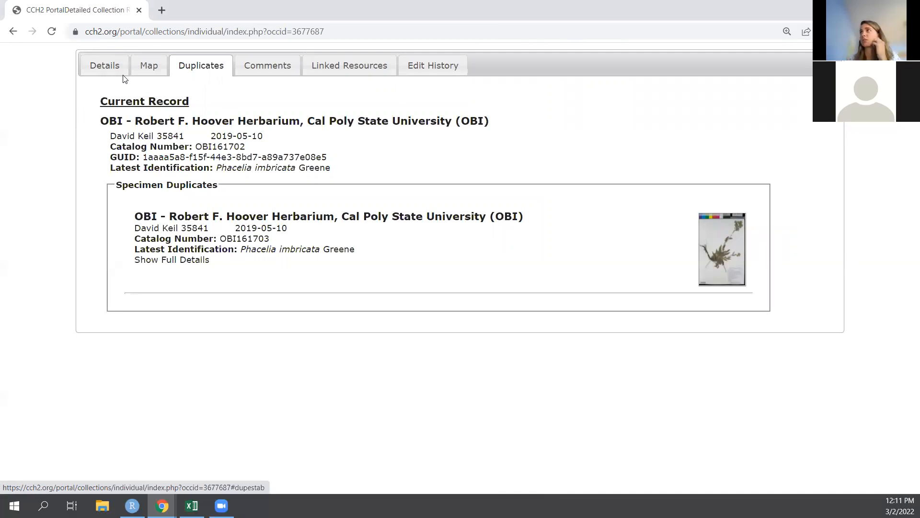
Step: Return to the occurrence editor for OBI161702, resubmitting the form, and show its linked resources again
{"action": "left_click", "coordinate": [13, 31]}
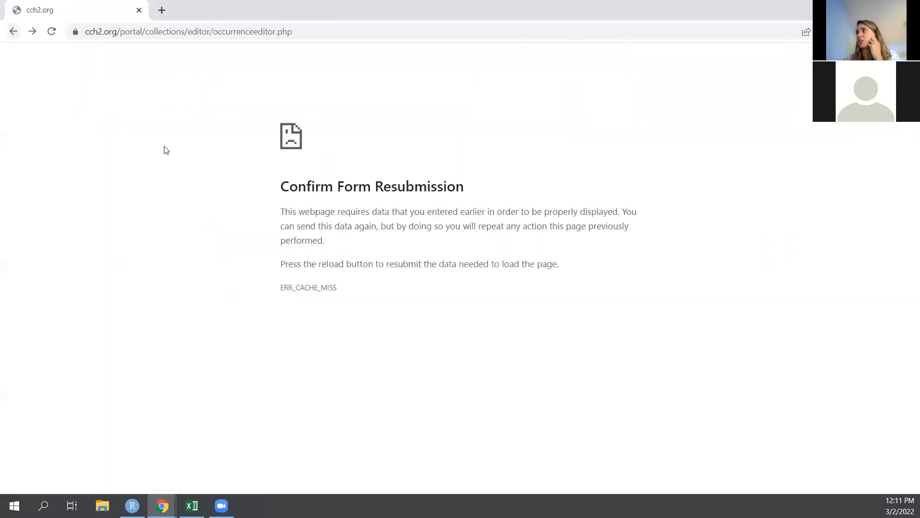
{"action": "left_click", "coordinate": [52, 32]}
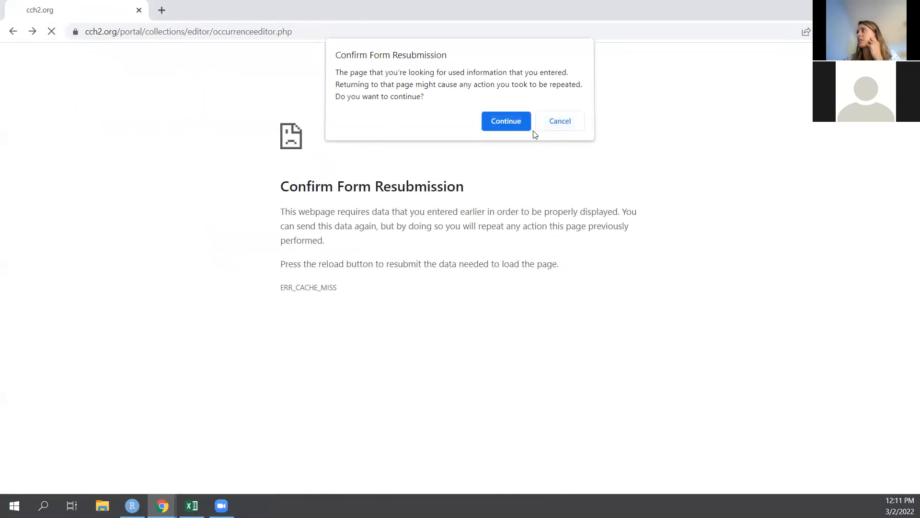
{"action": "left_click", "coordinate": [520, 127]}
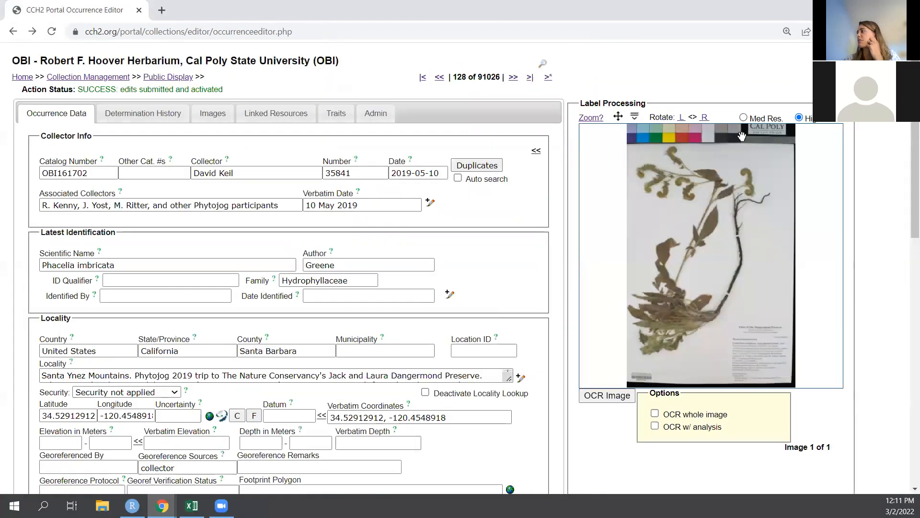
{"action": "left_click", "coordinate": [250, 115]}
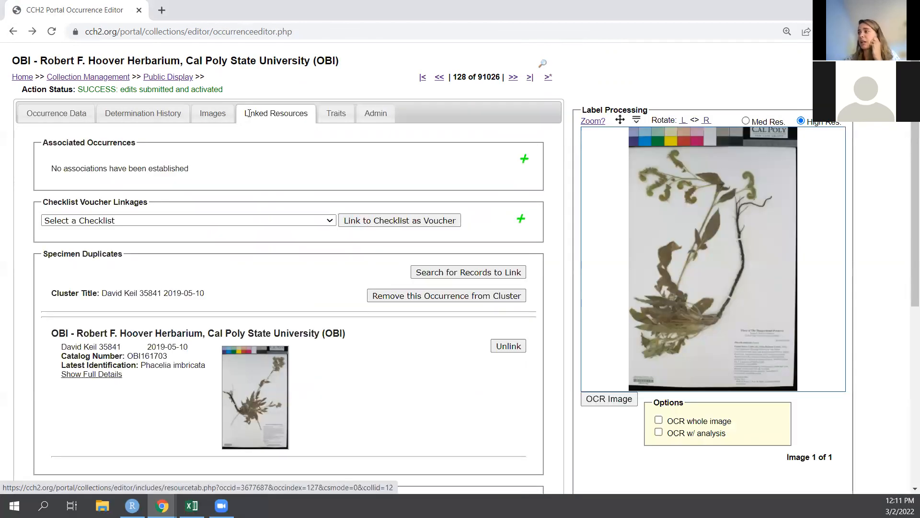
Step: Advance through records OBI139264 and OBI139266, searching each for duplicates and closing the search results
{"action": "left_click", "coordinate": [513, 77]}
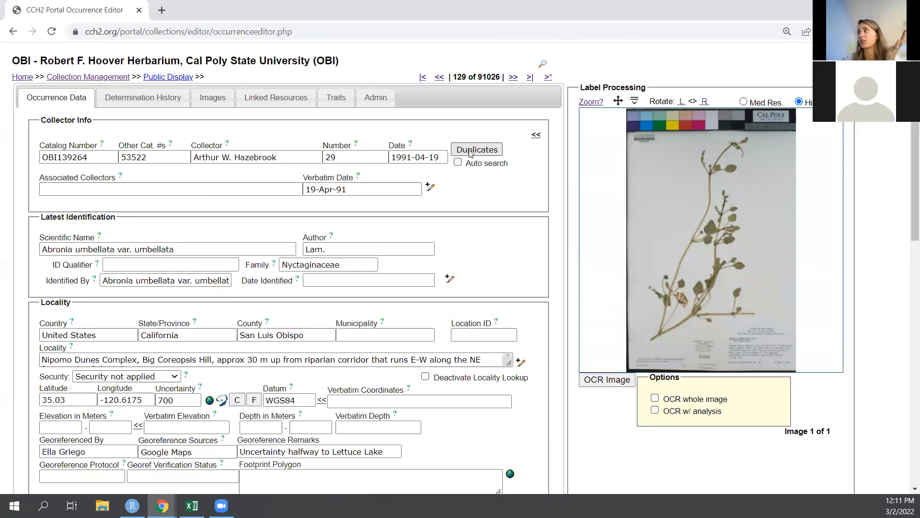
{"action": "left_click", "coordinate": [470, 153]}
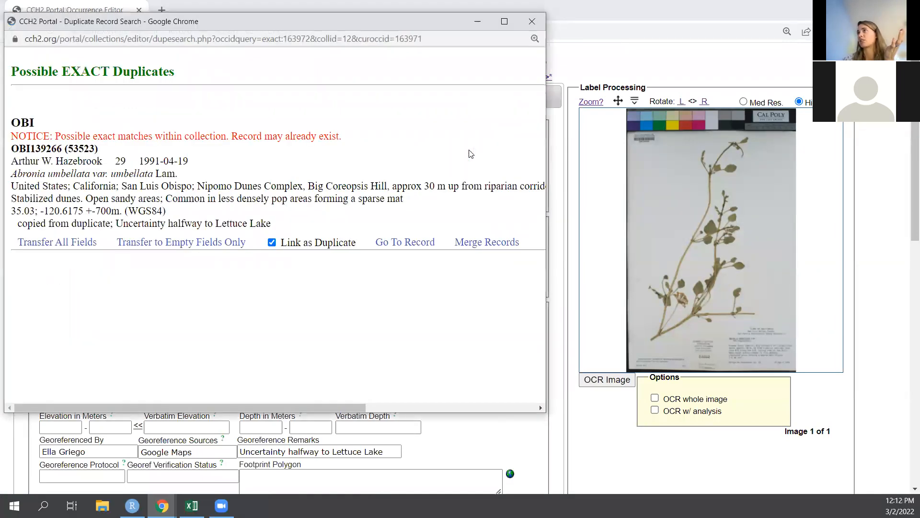
{"action": "left_click", "coordinate": [532, 21]}
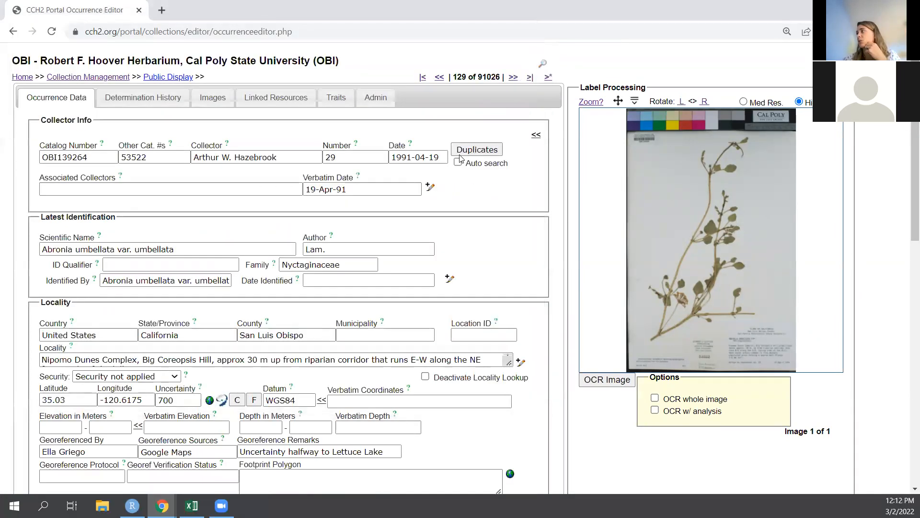
{"action": "left_click", "coordinate": [513, 78]}
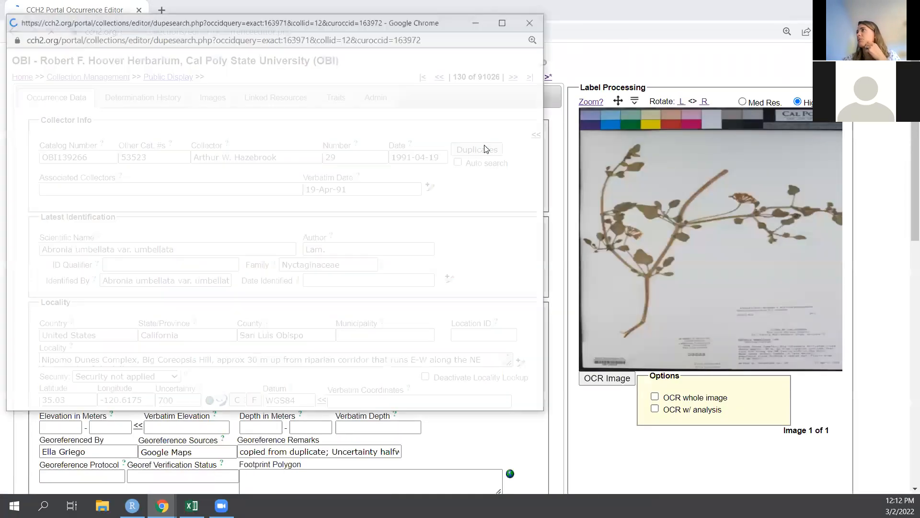
{"action": "left_click", "coordinate": [532, 21]}
Step: Advance to the record after OBI139266, search for its duplicates, and move the results window to examine the possible matching events
{"action": "left_click", "coordinate": [513, 78]}
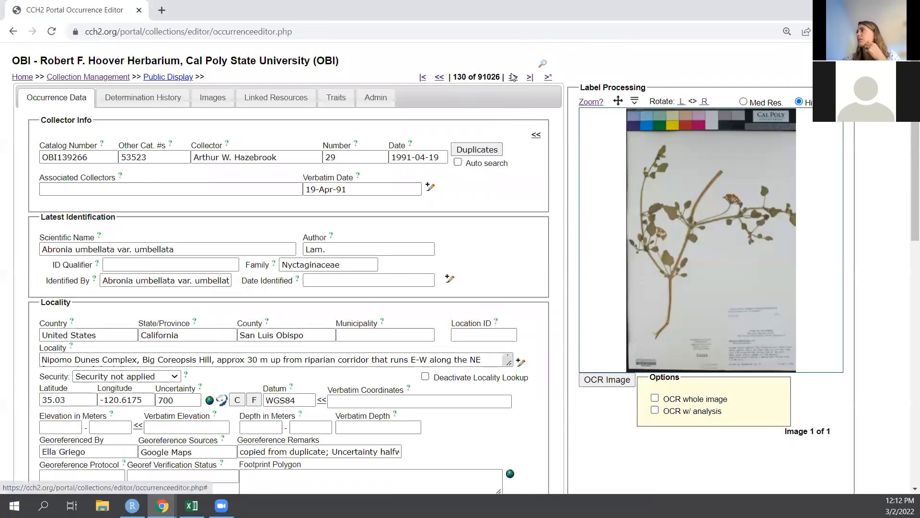
{"action": "left_click", "coordinate": [484, 150]}
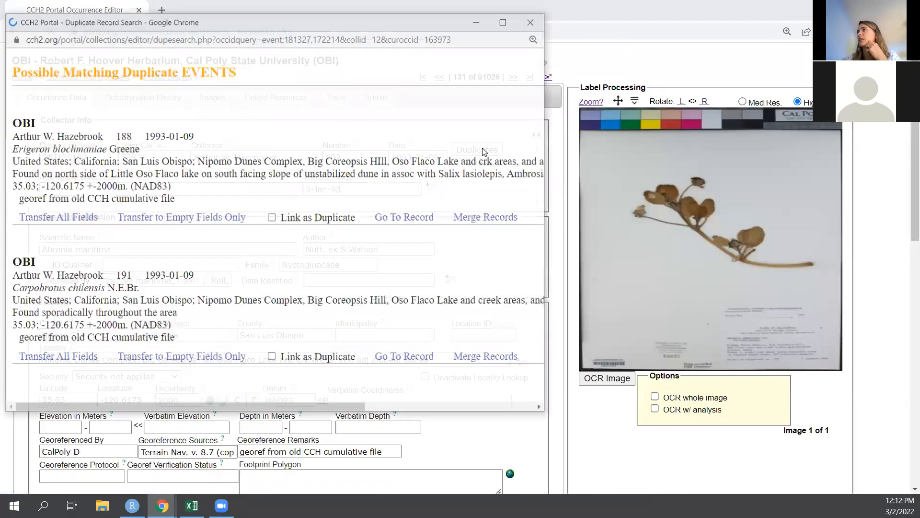
{"action": "left_click_drag", "start_coordinate": [231, 27], "coordinate": [288, 32]}
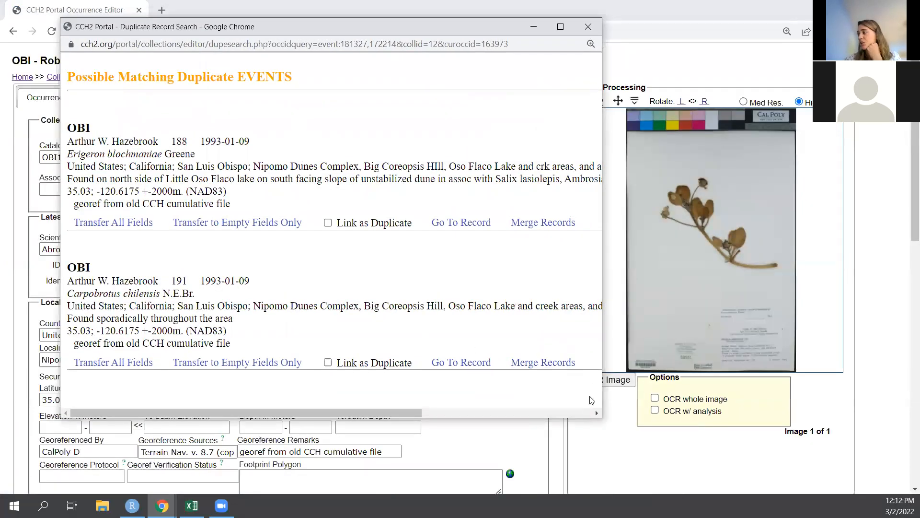
{"action": "left_click_drag", "start_coordinate": [601, 416], "coordinate": [602, 417]}
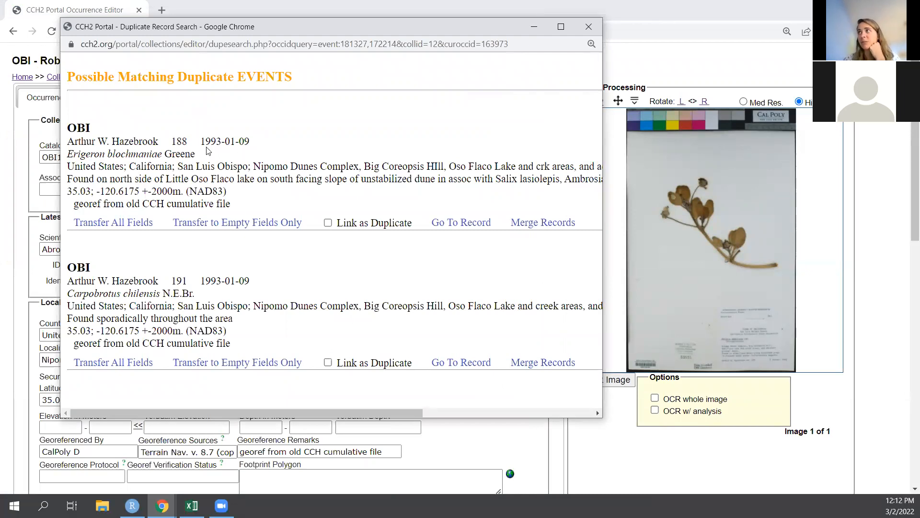
Step: Compare the possible matching events with record OBI139197, highlight the Carpobrotus chilensis match, and close the duplicate search results
{"action": "left_click_drag", "start_coordinate": [214, 25], "coordinate": [526, 47]}
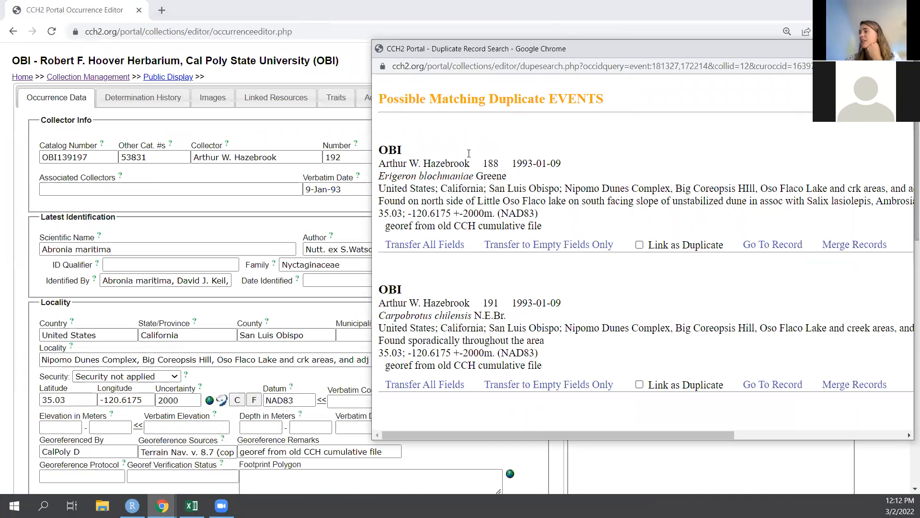
{"action": "left_click_drag", "start_coordinate": [497, 50], "coordinate": [529, 50]}
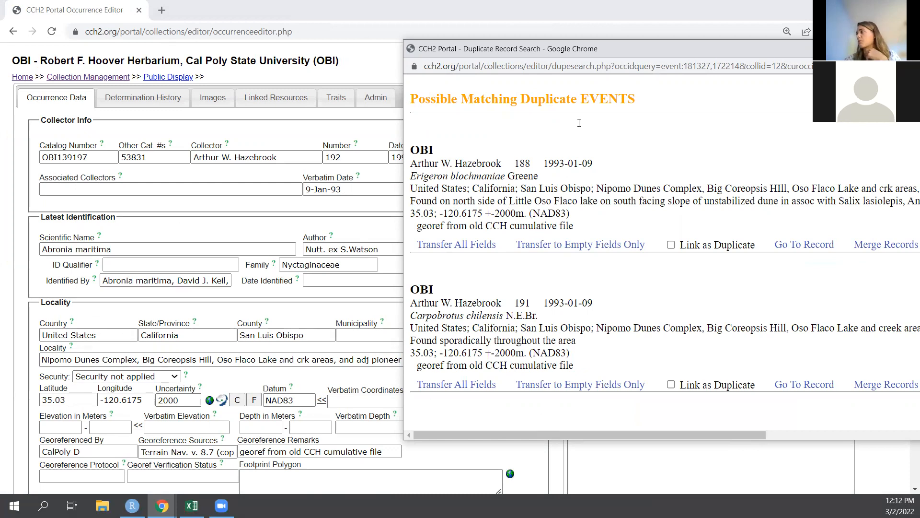
{"action": "left_click_drag", "start_coordinate": [592, 54], "coordinate": [222, 41]}
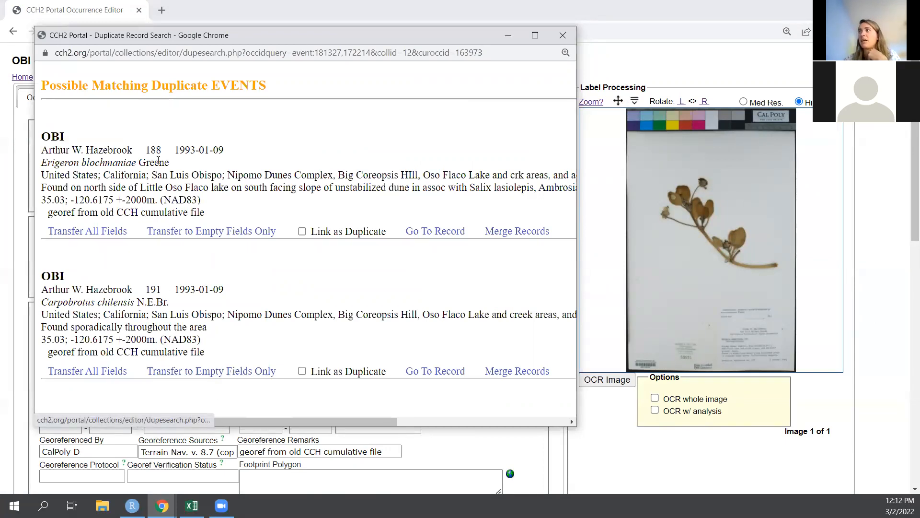
{"action": "left_click_drag", "start_coordinate": [267, 87], "coordinate": [42, 88]}
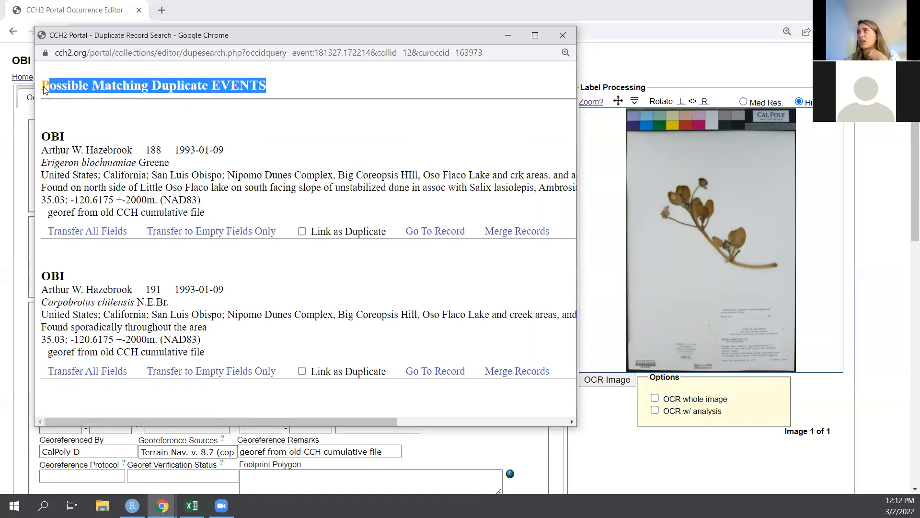
{"action": "triple_click", "coordinate": [106, 302]}
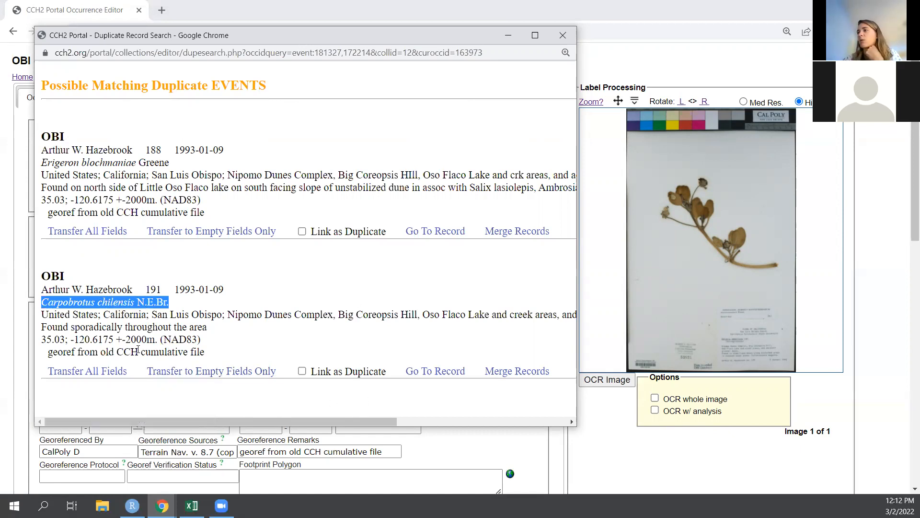
{"action": "left_click", "coordinate": [563, 35]}
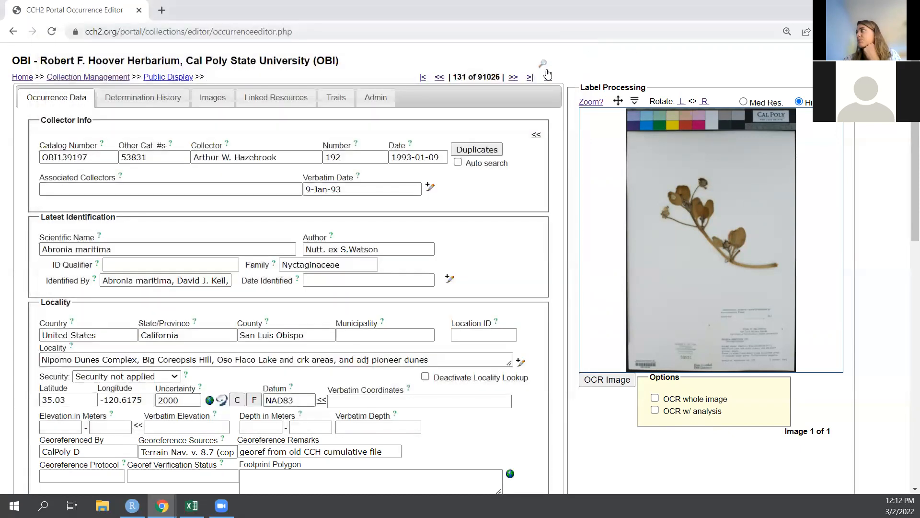
Step: Filter the occurrence records with a custom field condition for missing decimal coordinates and display the results as a table
{"action": "left_click", "coordinate": [542, 64]}
{"action": "left_click", "coordinate": [153, 151]}
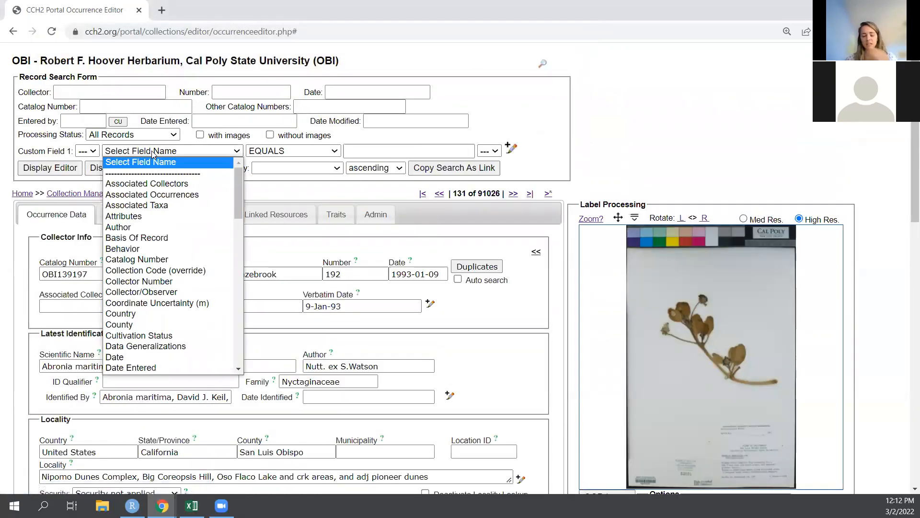
{"action": "type", "text": "de"}
{"action": "key", "text": "Tab"}
{"action": "type", "text": "i"}
{"action": "left_click", "coordinate": [102, 169]}
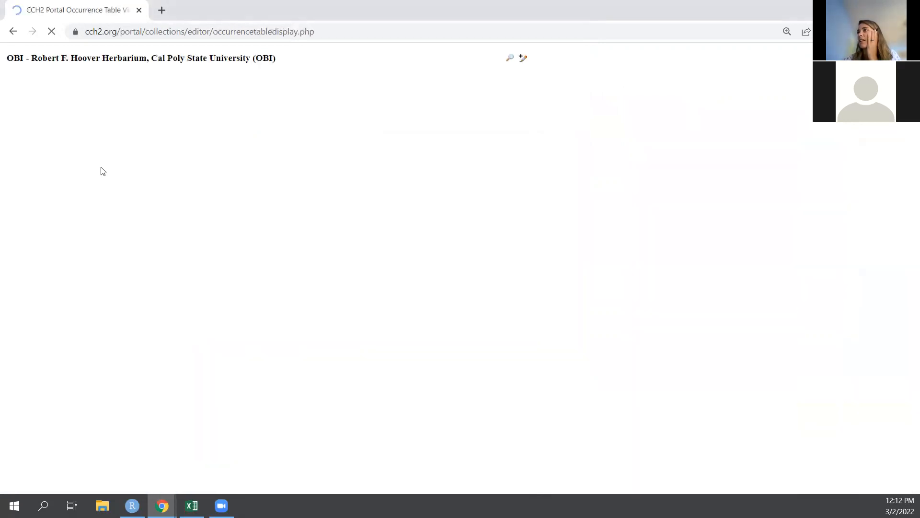
Step: Open the Amsinckia intermedia record OBI131468 from the table and advance two records to OBI131488
{"action": "scroll", "coordinate": [460, 264], "scroll_direction": "down", "scroll_amount": 8}
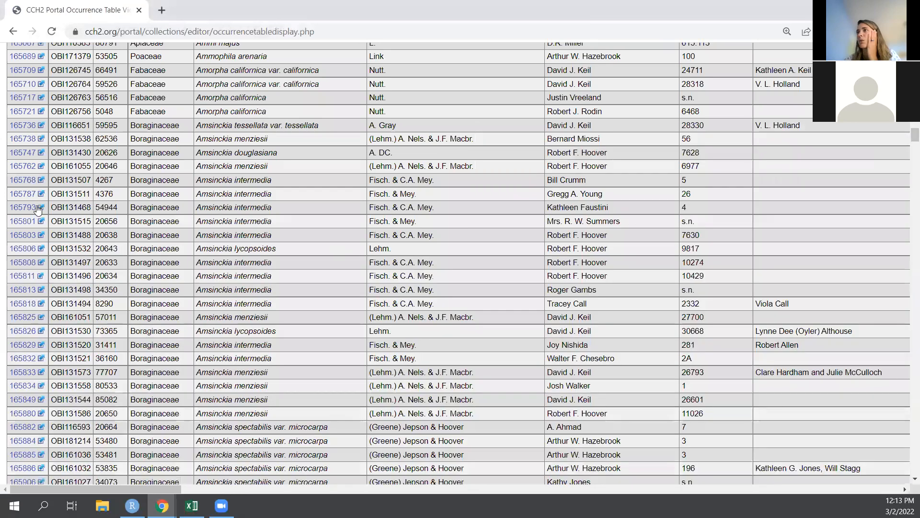
{"action": "left_click", "coordinate": [28, 211]}
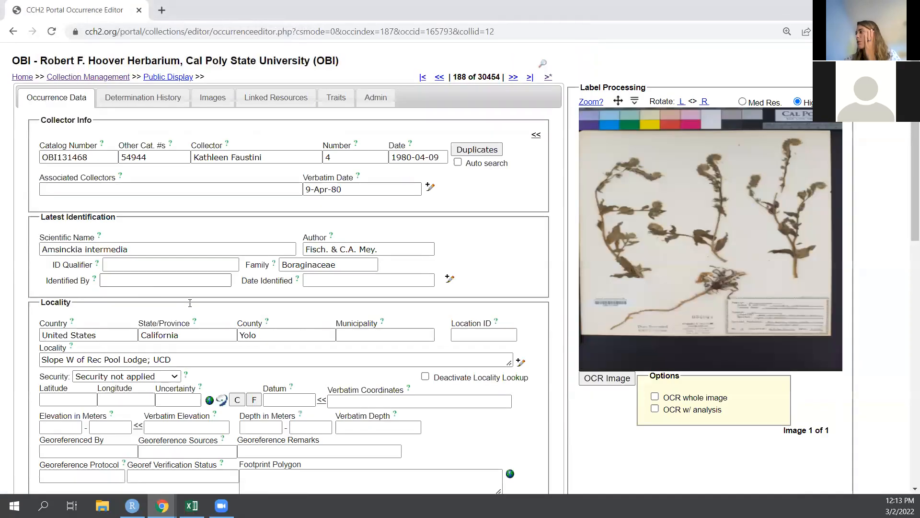
{"action": "left_click", "coordinate": [514, 77]}
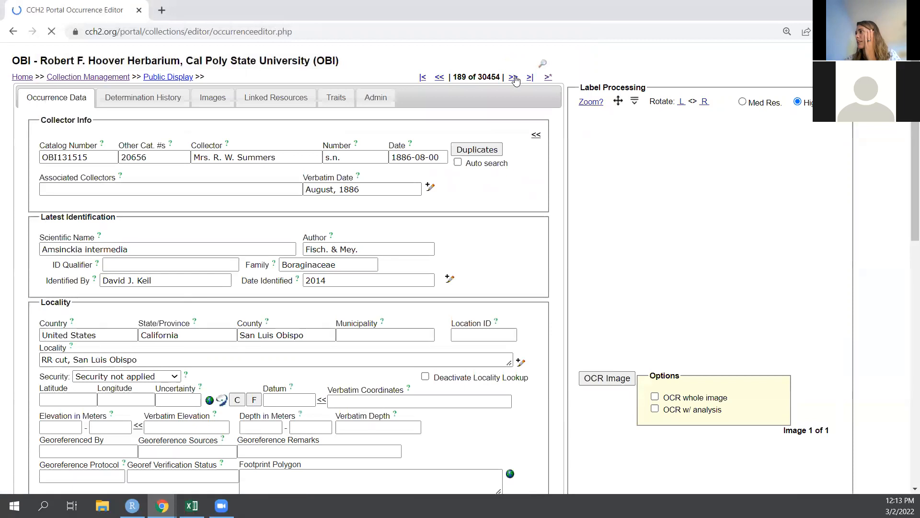
{"action": "left_click", "coordinate": [513, 77]}
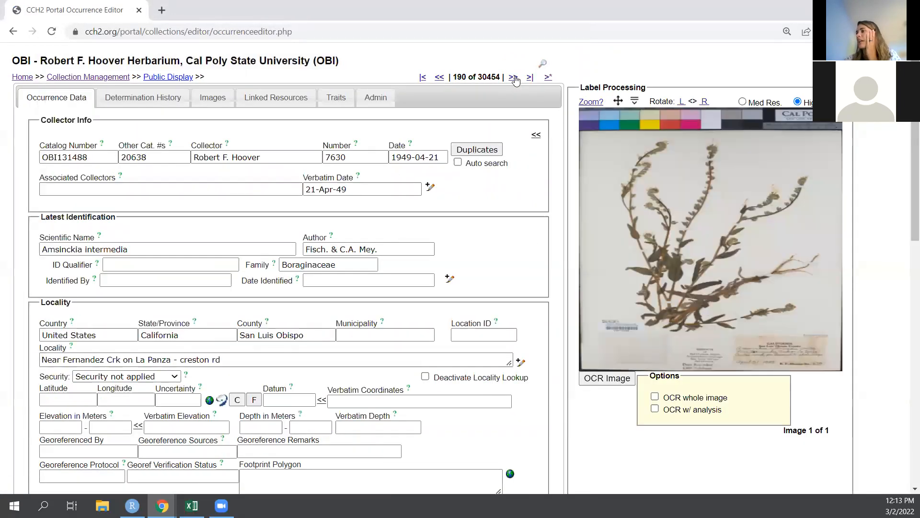
Step: Search OBI131488 for duplicates, highlight the institution of the possible exact duplicate, and close the results
{"action": "left_click", "coordinate": [481, 150]}
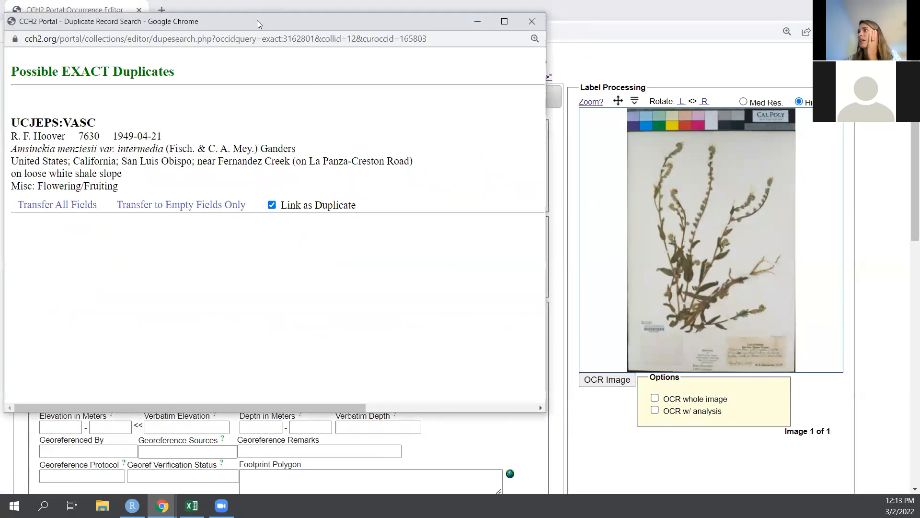
{"action": "left_click_drag", "start_coordinate": [257, 20], "coordinate": [332, 35]}
{"action": "left_click_drag", "start_coordinate": [88, 133], "coordinate": [176, 138]}
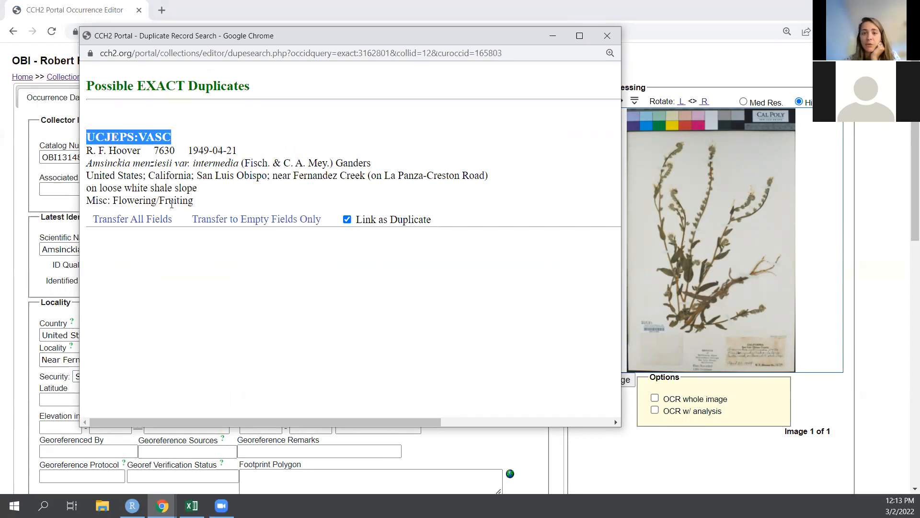
{"action": "left_click", "coordinate": [608, 36]}
Step: Advance to record OBI131532, search for its duplicates, and review the matching events down to the coordinates of collection number 9821
{"action": "left_click", "coordinate": [513, 77]}
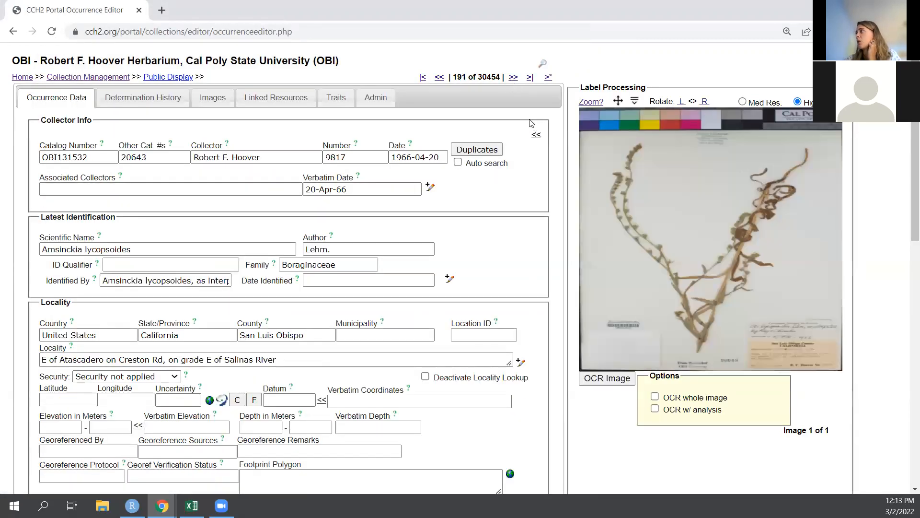
{"action": "left_click", "coordinate": [477, 151]}
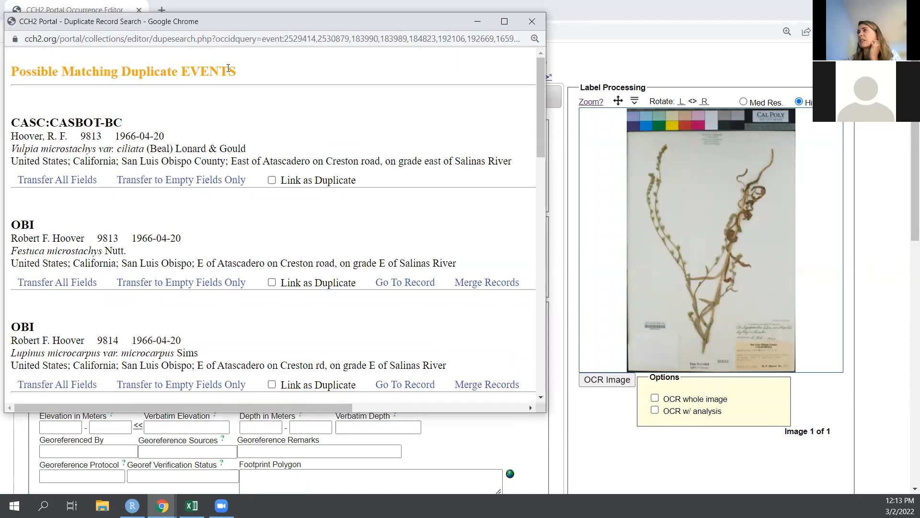
{"action": "double_click", "coordinate": [228, 69]}
{"action": "left_click_drag", "start_coordinate": [13, 123], "coordinate": [126, 125]}
{"action": "scroll", "coordinate": [124, 128], "scroll_direction": "down", "scroll_amount": 10}
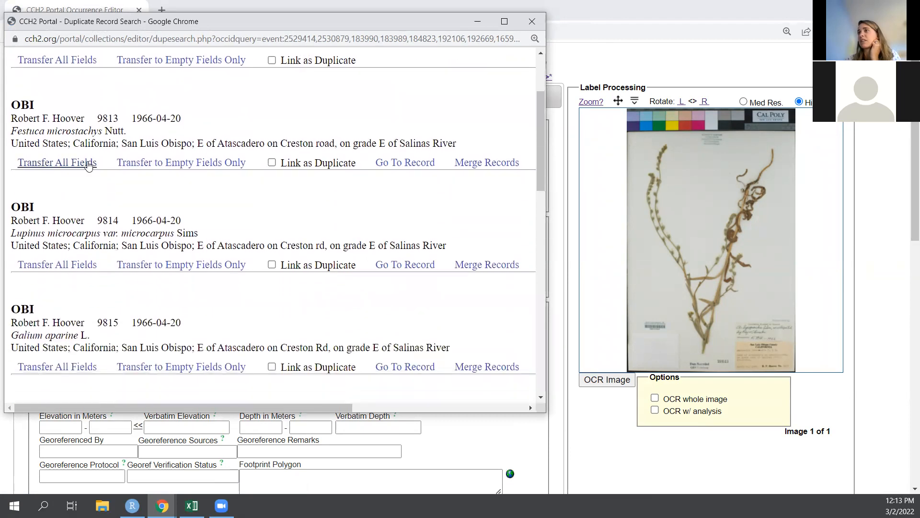
{"action": "scroll", "coordinate": [88, 165], "scroll_direction": "down", "scroll_amount": 7}
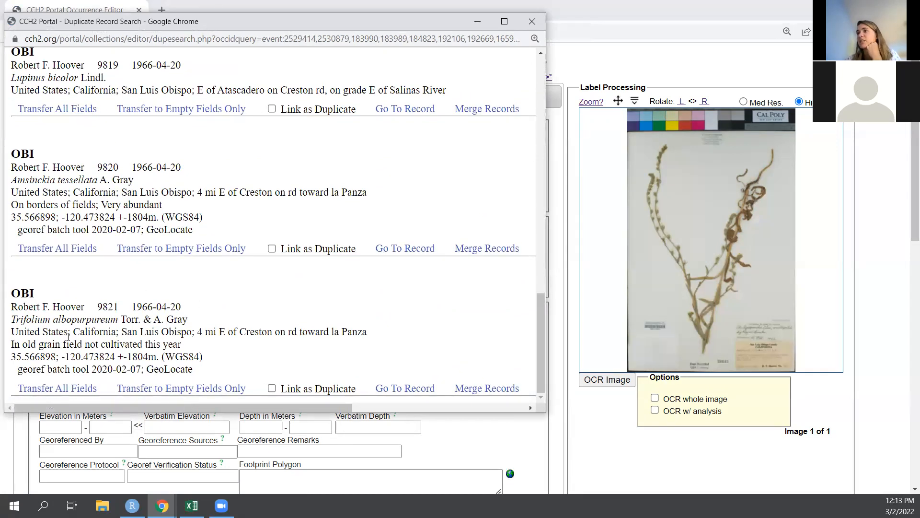
{"action": "left_click_drag", "start_coordinate": [13, 359], "coordinate": [215, 360]}
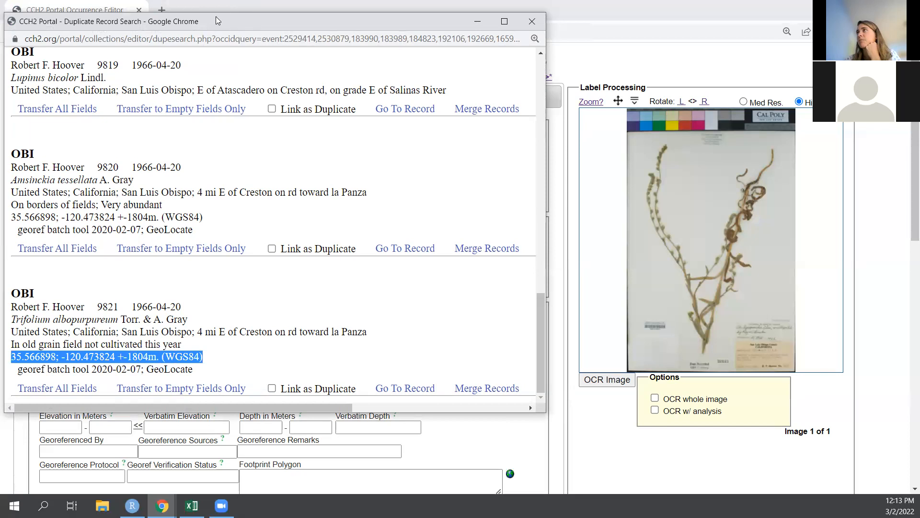
Step: Compare the locality of event match 9821 with the locality of OBI131532 and close the duplicate search results
{"action": "left_click_drag", "start_coordinate": [225, 21], "coordinate": [585, 38]}
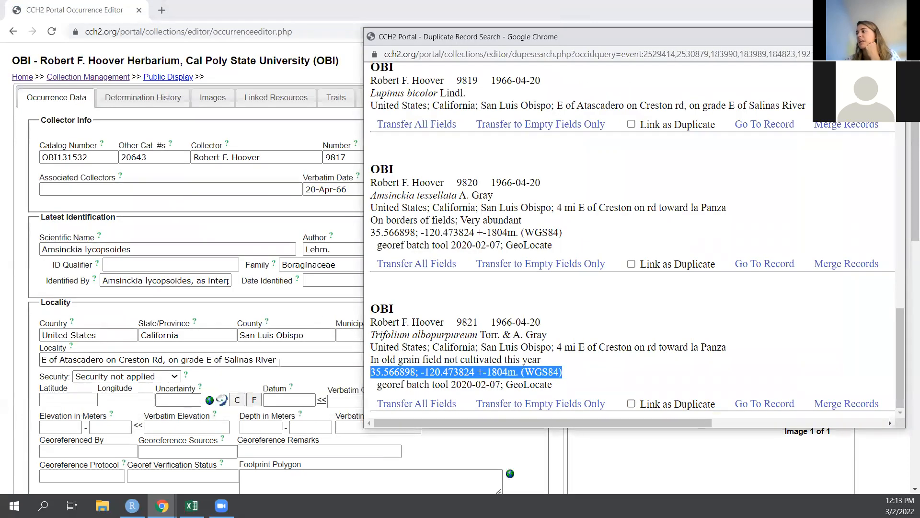
{"action": "left_click_drag", "start_coordinate": [740, 350], "coordinate": [551, 348]}
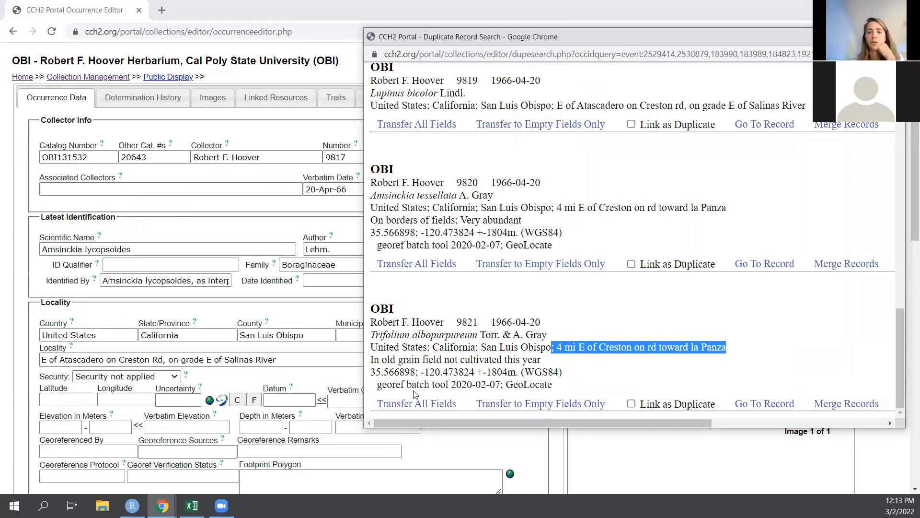
{"action": "left_click", "coordinate": [893, 36]}
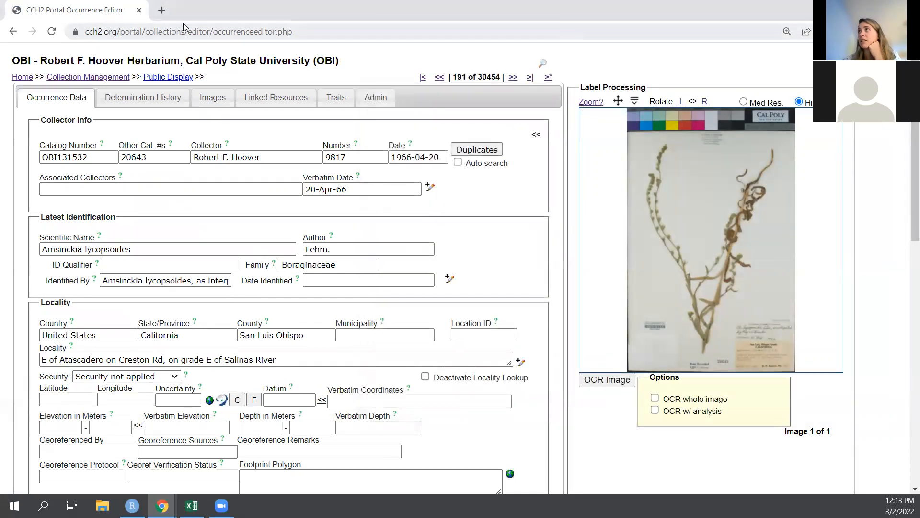
{"action": "left_click", "coordinate": [852, 9]}
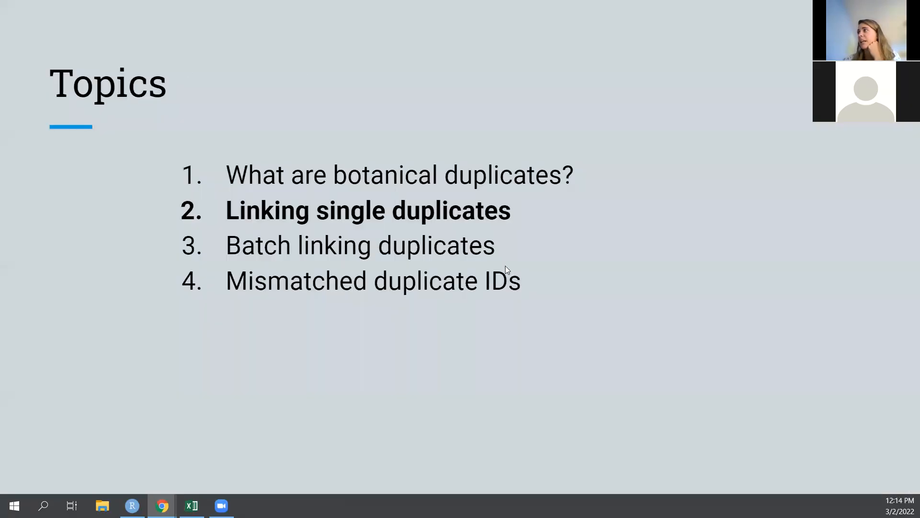
{"action": "left_click", "coordinate": [517, 291]}
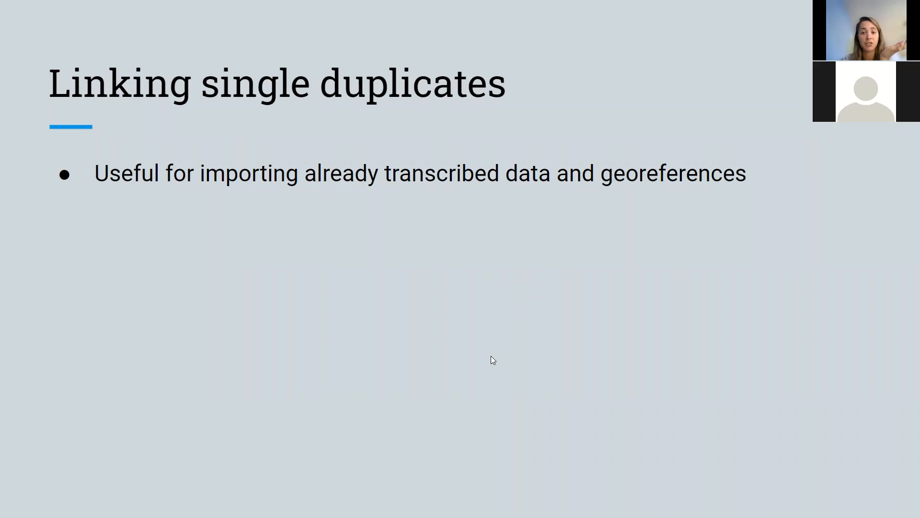
{"action": "left_click", "coordinate": [455, 327]}
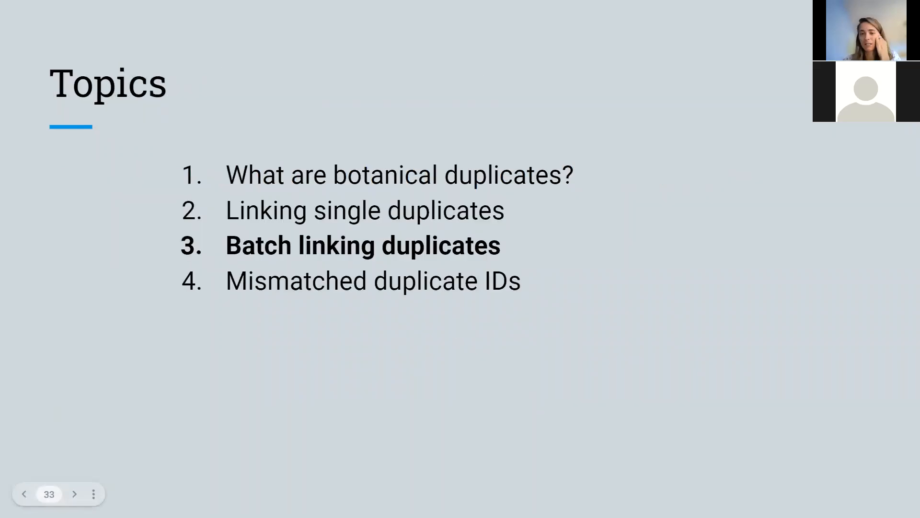
Step: Switch back to the CCH2 portal, go to the OBI collection management page, and open Duplicate Clustering
{"action": "left_click_drag", "start_coordinate": [320, 1], "coordinate": [319, 13]}
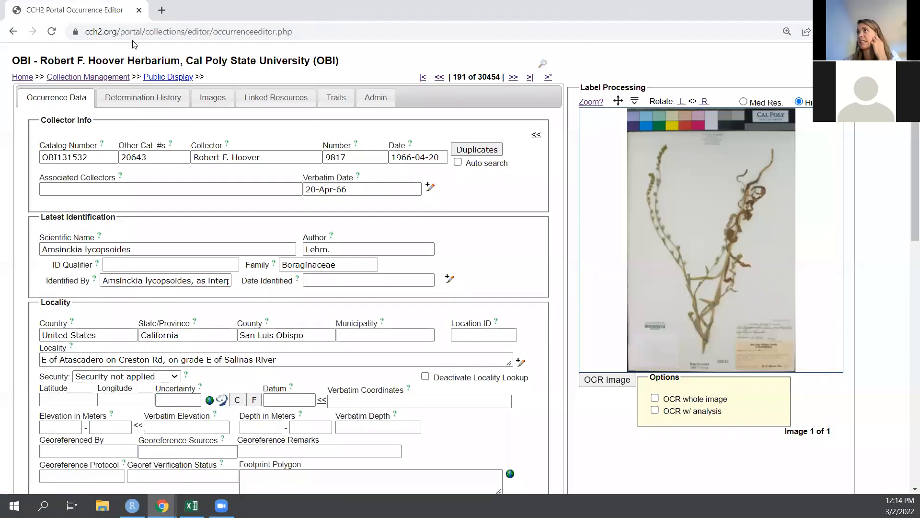
{"action": "left_click", "coordinate": [94, 78]}
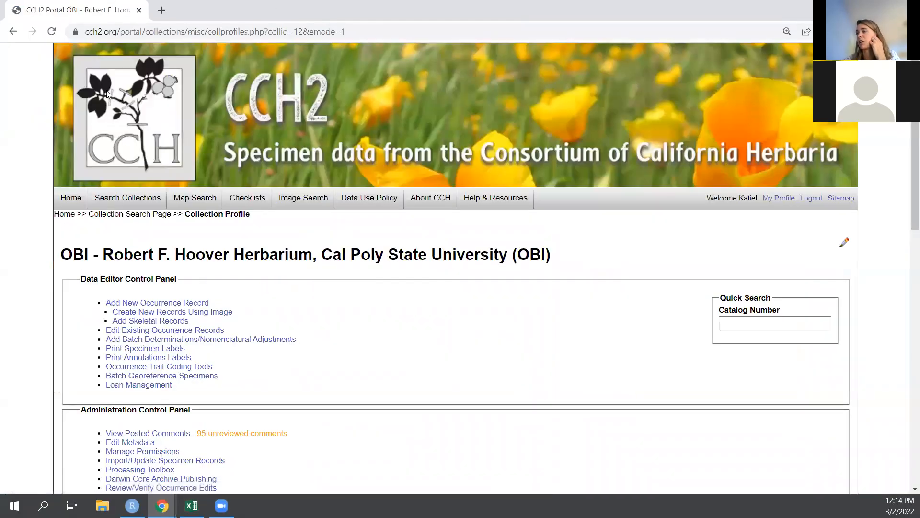
{"action": "scroll", "coordinate": [479, 312], "scroll_direction": "down", "scroll_amount": 4}
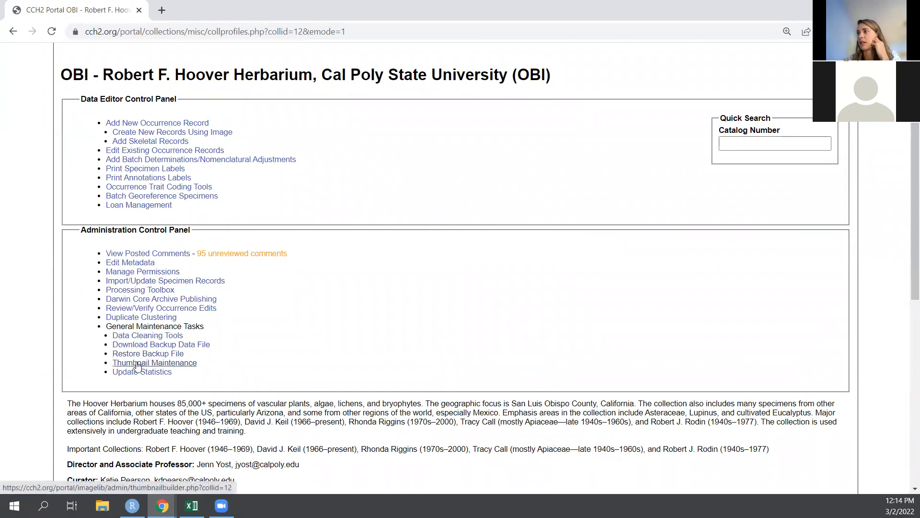
{"action": "left_click", "coordinate": [135, 318]}
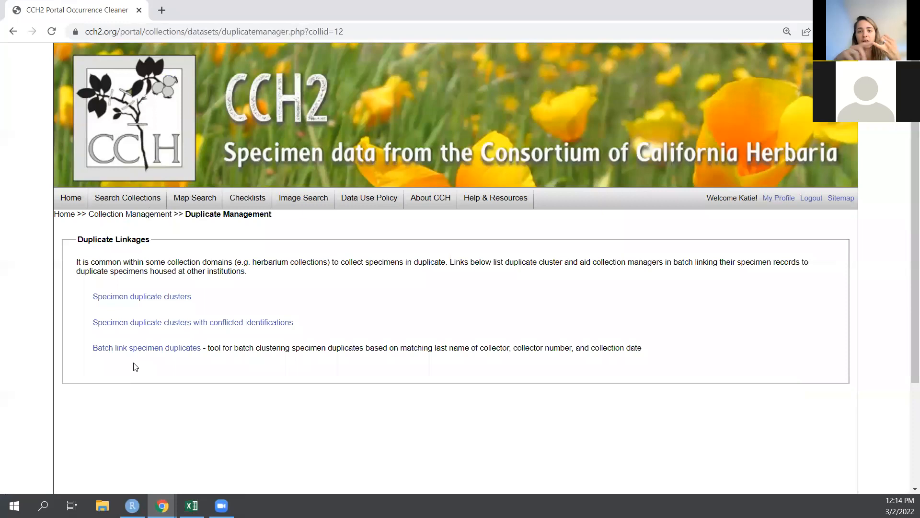
Step: Run the batch linking of specimen duplicates for the OBI collection and look through its progress log for linked duplicates
{"action": "left_click", "coordinate": [136, 348]}
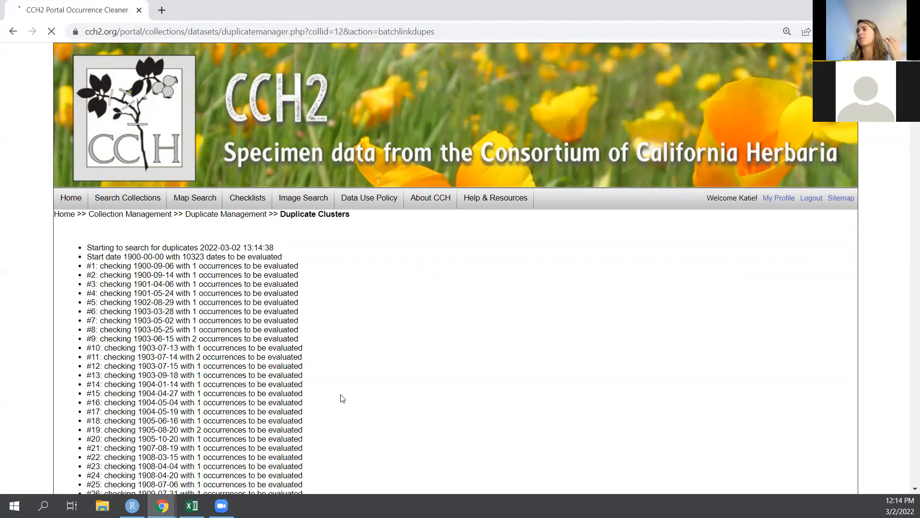
{"action": "scroll", "coordinate": [338, 390], "scroll_direction": "down", "scroll_amount": 5}
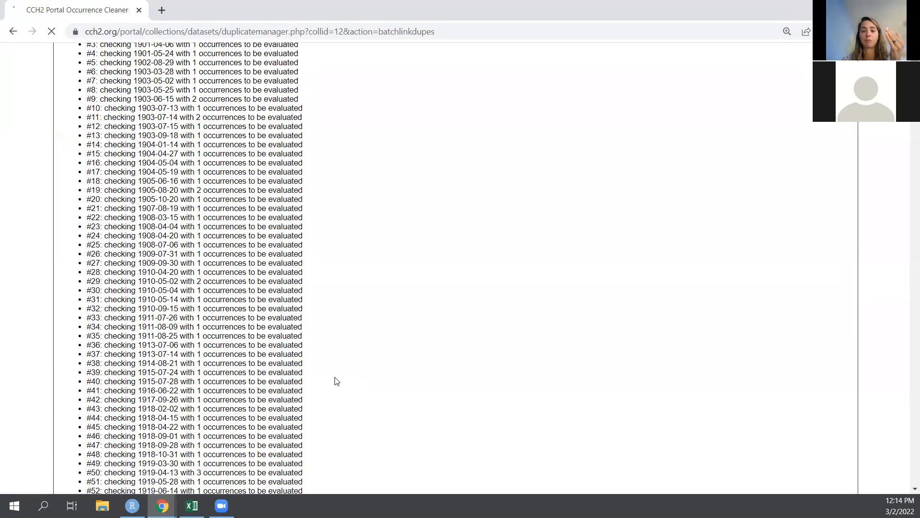
{"action": "scroll", "coordinate": [337, 382], "scroll_direction": "down", "scroll_amount": 8}
{"action": "left_click_drag", "start_coordinate": [915, 56], "coordinate": [915, 70]}
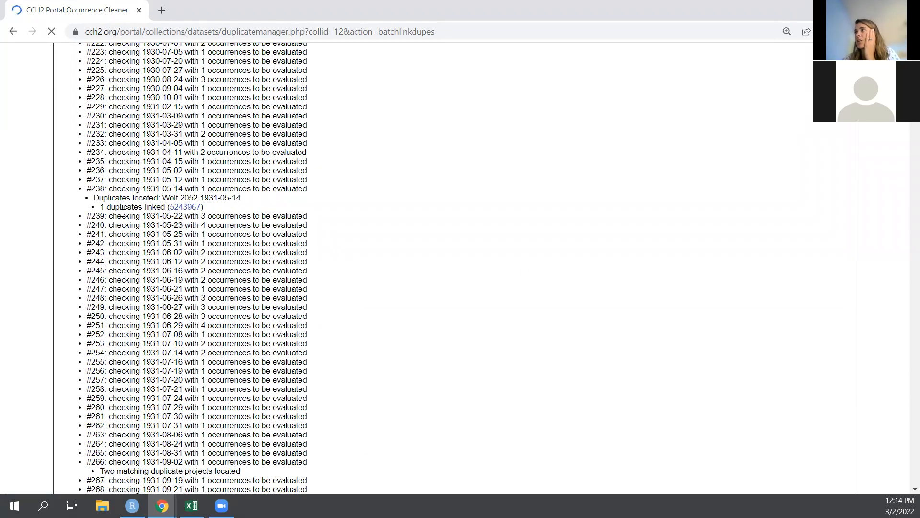
Step: Highlight collector number 2052 in the 1931-05-14 log entry, open its linked duplicate record, and highlight the institution holding that specimen
{"action": "left_click_drag", "start_coordinate": [145, 188], "coordinate": [189, 196]}
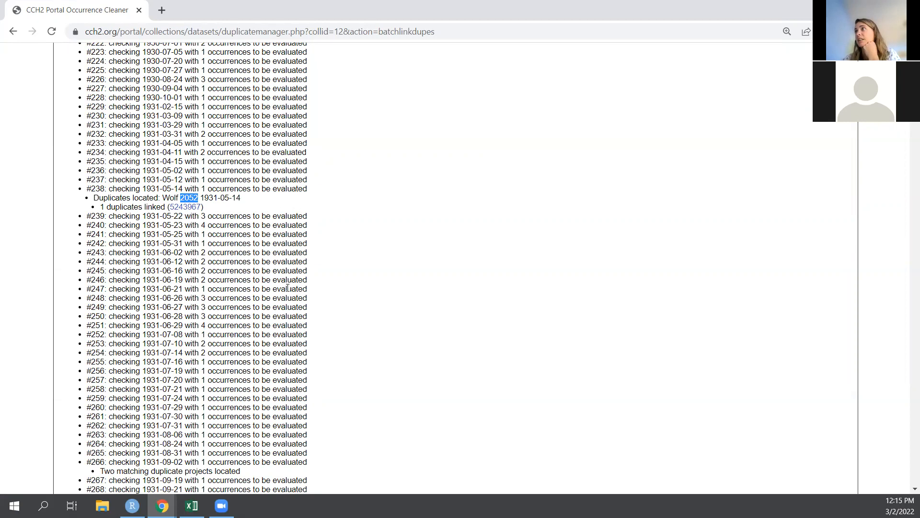
{"action": "left_click", "coordinate": [185, 206]}
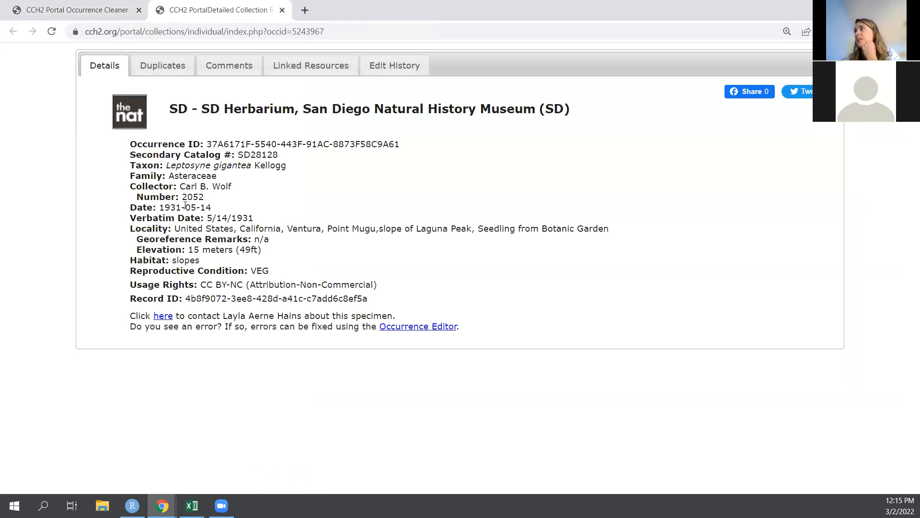
{"action": "left_click_drag", "start_coordinate": [170, 108], "coordinate": [533, 109]}
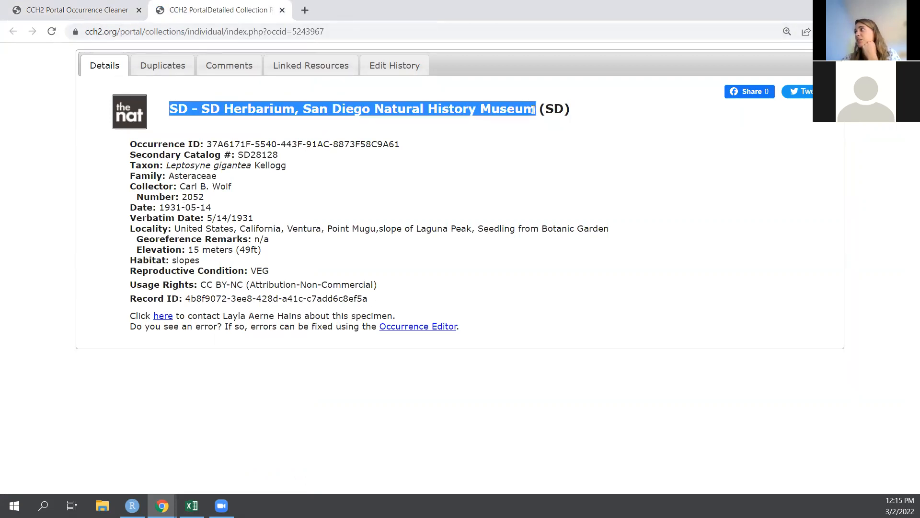
Step: Open the duplicates of the San Diego Natural History Museum record and look through the linked specimens from other herbaria
{"action": "left_click", "coordinate": [160, 67]}
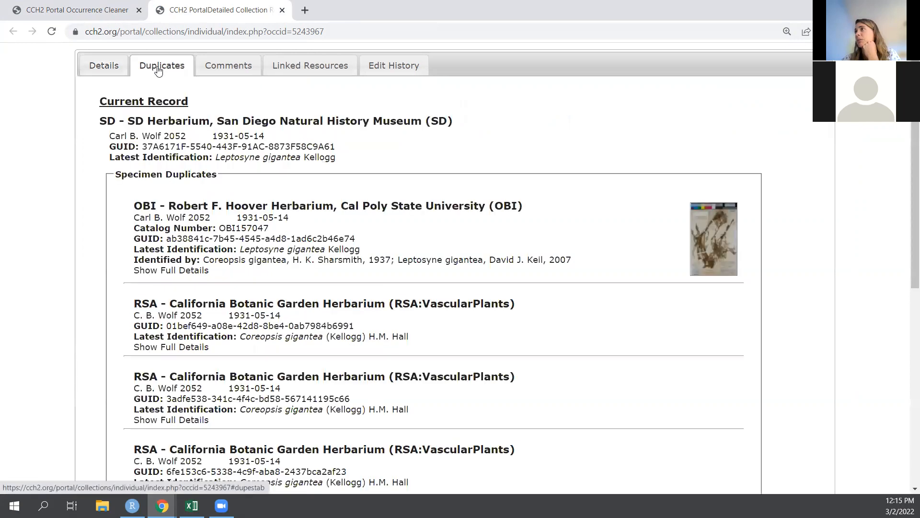
{"action": "scroll", "coordinate": [233, 272], "scroll_direction": "down", "scroll_amount": 2}
{"action": "scroll", "coordinate": [234, 272], "scroll_direction": "down", "scroll_amount": 2}
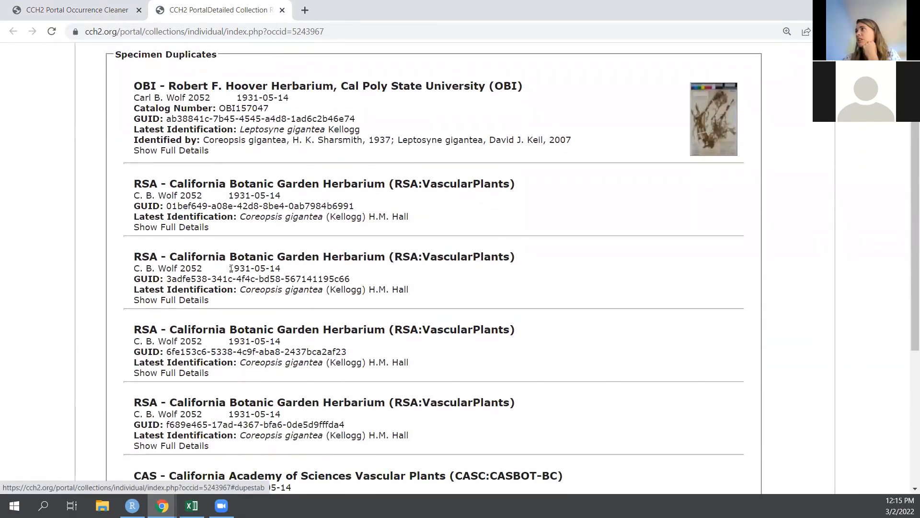
{"action": "scroll", "coordinate": [232, 267], "scroll_direction": "down", "scroll_amount": 1}
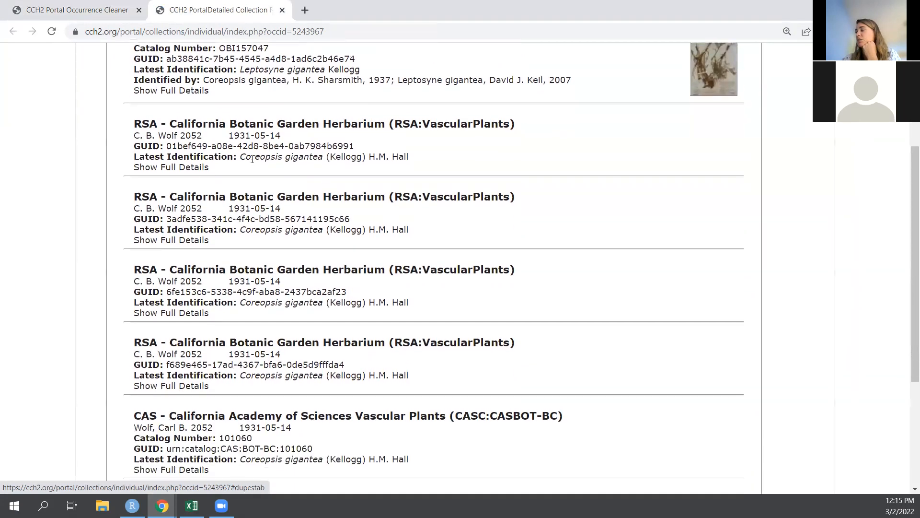
{"action": "scroll", "coordinate": [251, 158], "scroll_direction": "down", "scroll_amount": 3}
{"action": "scroll", "coordinate": [287, 253], "scroll_direction": "up", "scroll_amount": 2}
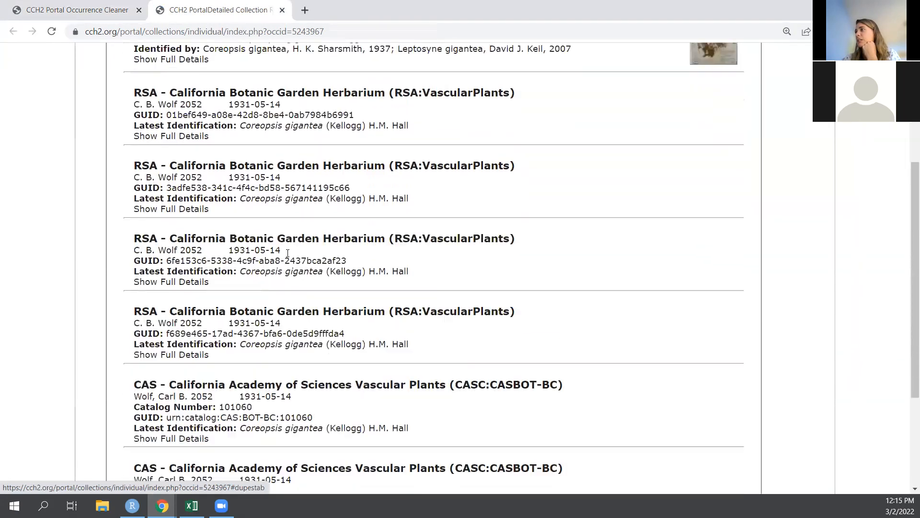
{"action": "scroll", "coordinate": [288, 253], "scroll_direction": "up", "scroll_amount": 4}
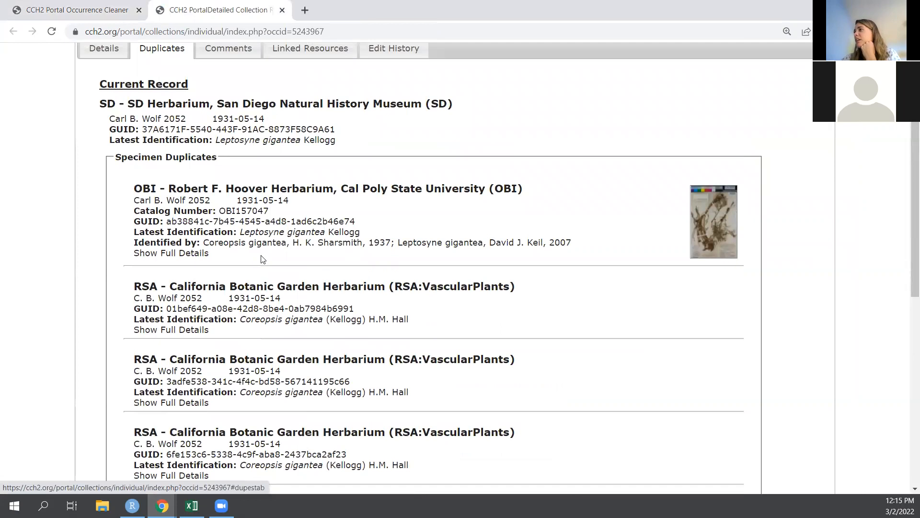
Step: Highlight the earlier Coreopsis gigantea determination on the OBI duplicate, compare it with the RSA and CAS identifications, and close the record
{"action": "left_click_drag", "start_coordinate": [201, 242], "coordinate": [363, 243]}
{"action": "left_click", "coordinate": [338, 254]}
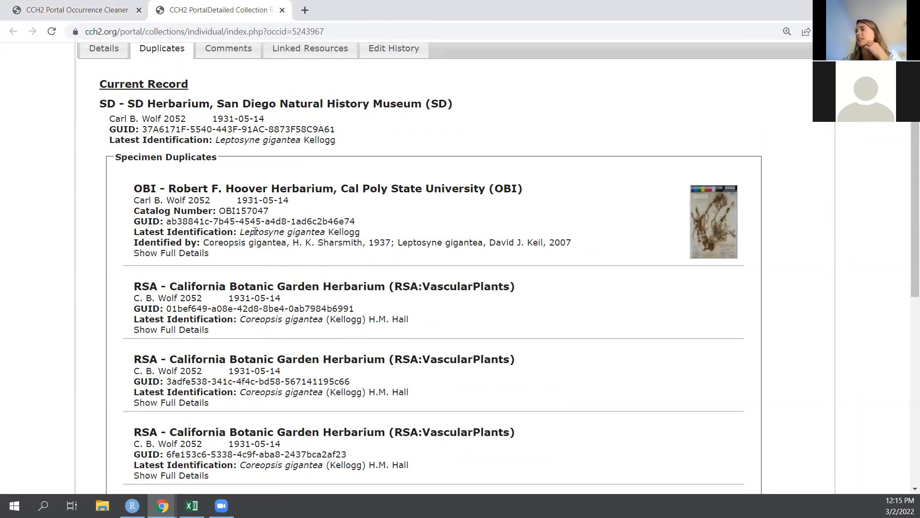
{"action": "scroll", "coordinate": [255, 231], "scroll_direction": "down", "scroll_amount": 3}
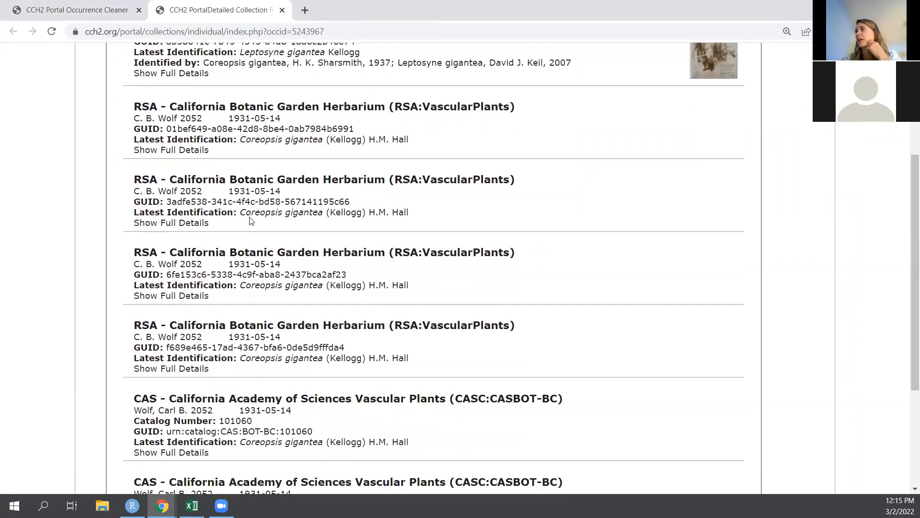
{"action": "scroll", "coordinate": [251, 220], "scroll_direction": "down", "scroll_amount": 3}
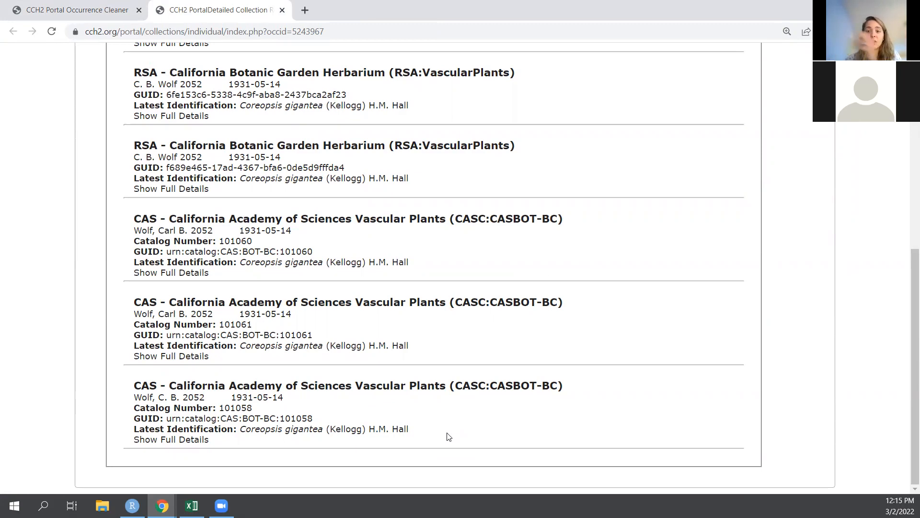
{"action": "scroll", "coordinate": [362, 426], "scroll_direction": "up", "scroll_amount": 7}
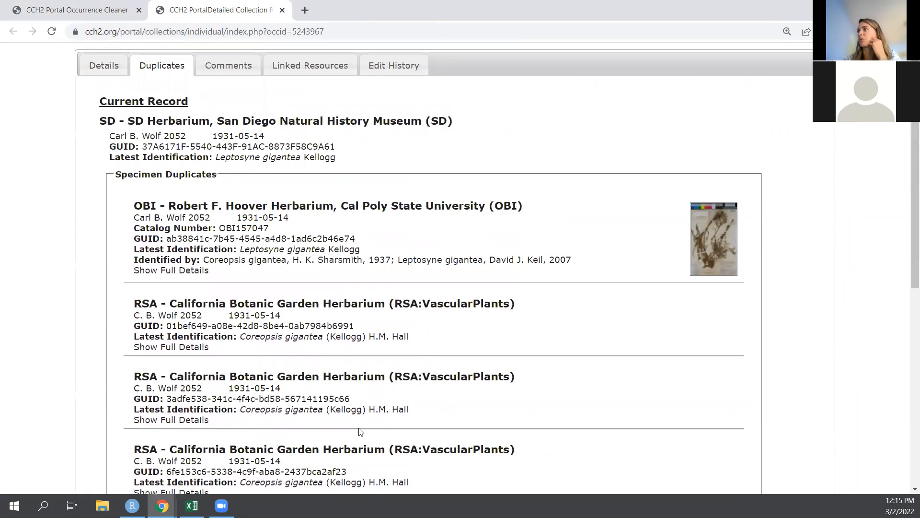
{"action": "left_click", "coordinate": [283, 12]}
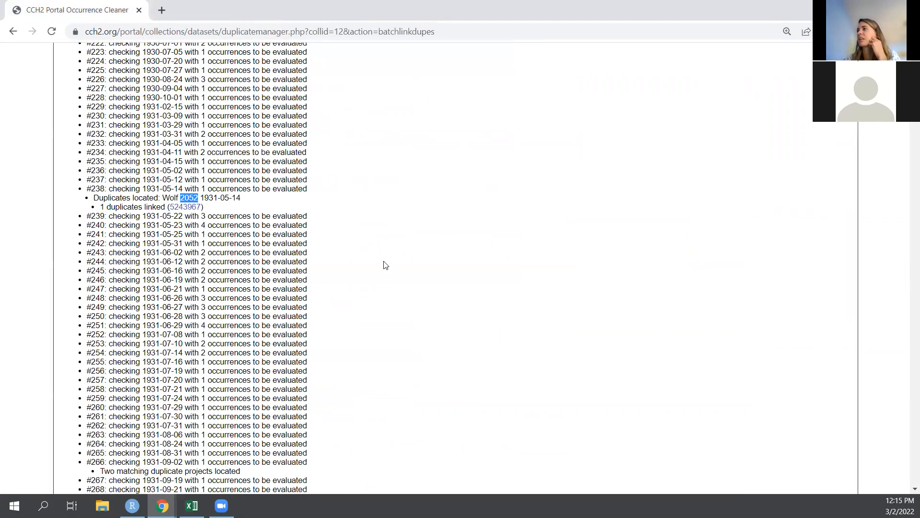
Step: Return from the batch linking log to Duplicate Management, open the specimen duplicate clusters, and look through the list
{"action": "scroll", "coordinate": [383, 267], "scroll_direction": "down", "scroll_amount": 5}
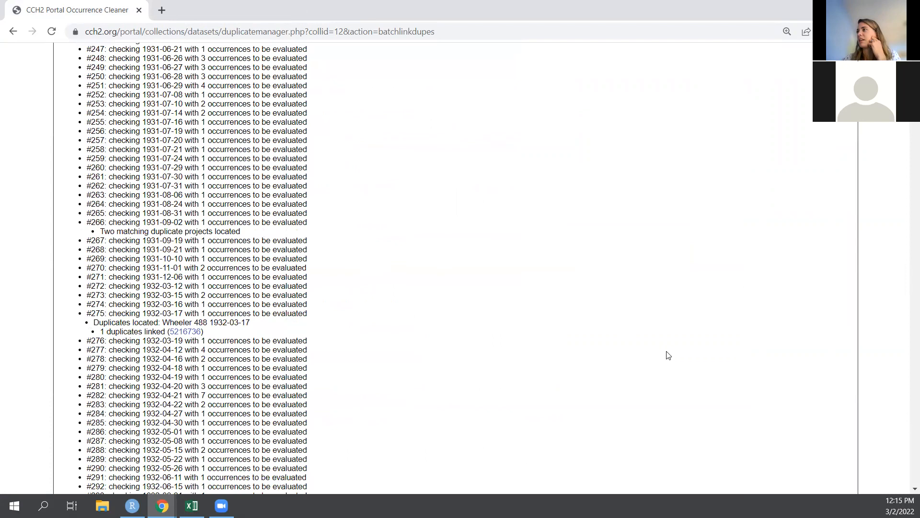
{"action": "left_click_drag", "start_coordinate": [915, 86], "coordinate": [915, 54]}
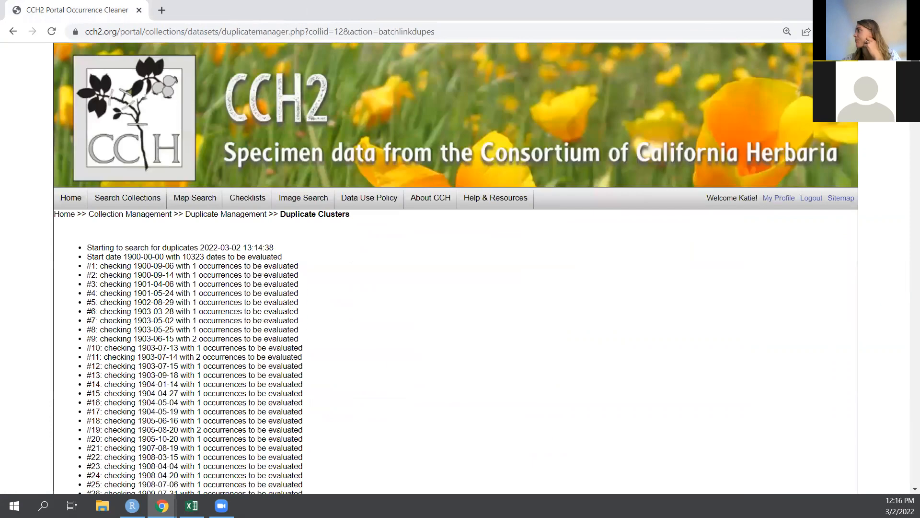
{"action": "left_click", "coordinate": [232, 220]}
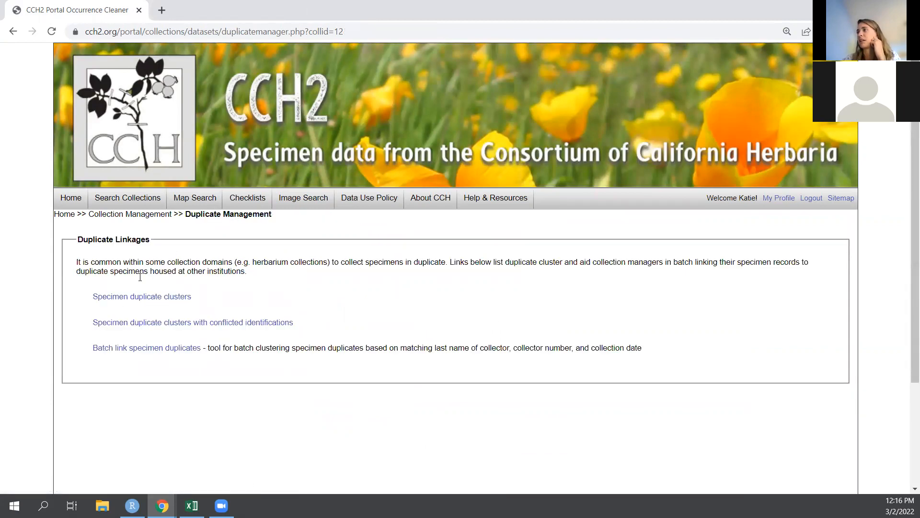
{"action": "left_click", "coordinate": [127, 297]}
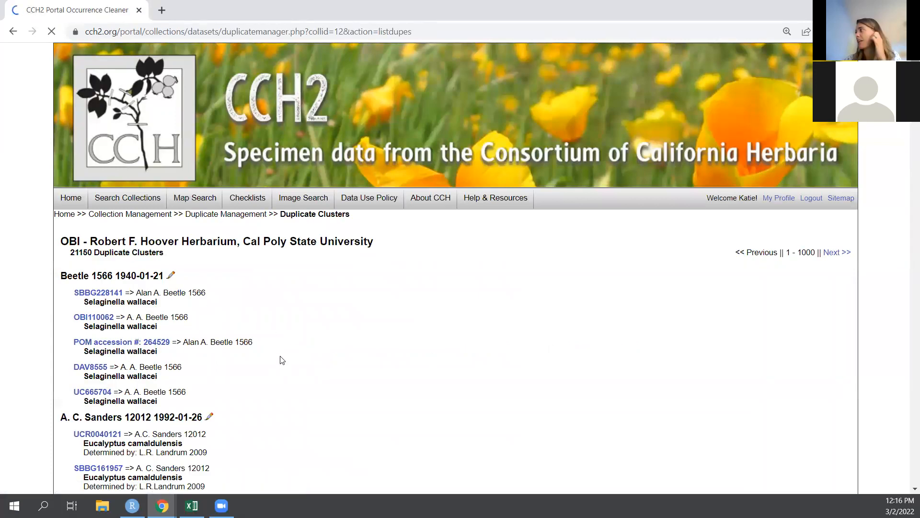
{"action": "scroll", "coordinate": [366, 364], "scroll_direction": "down", "scroll_amount": 1}
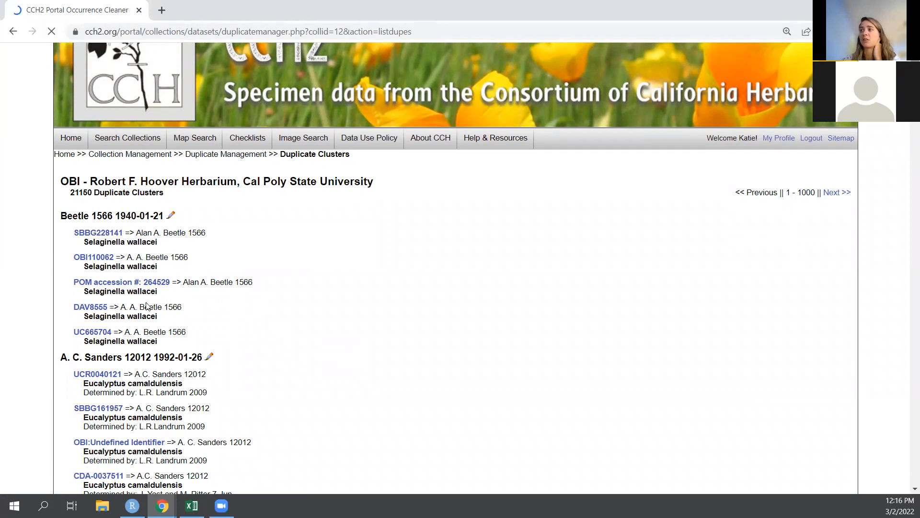
{"action": "scroll", "coordinate": [154, 298], "scroll_direction": "down", "scroll_amount": 1}
{"action": "scroll", "coordinate": [155, 298], "scroll_direction": "down", "scroll_amount": 2}
{"action": "scroll", "coordinate": [166, 308], "scroll_direction": "up", "scroll_amount": 3}
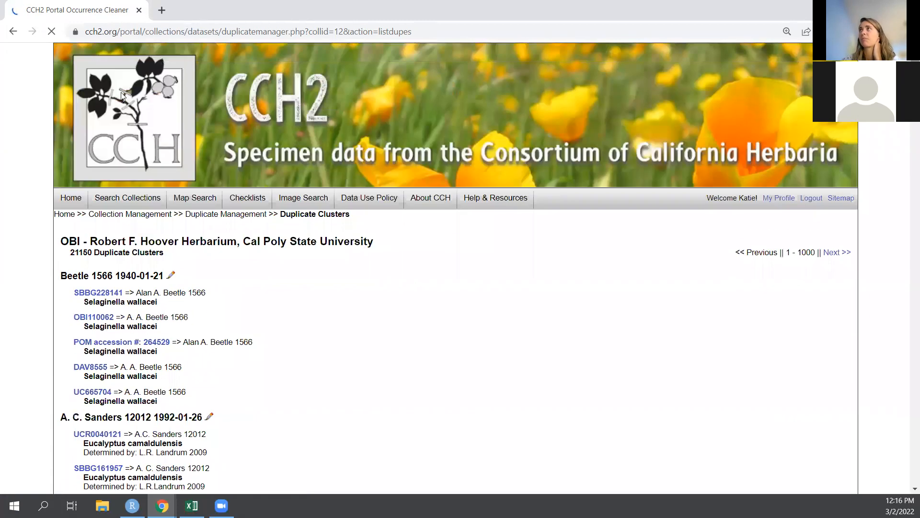
Step: Leave the cluster list, advance the presentation to the topic Mismatched duplicate IDs, and switch back to the CCH2 portal
{"action": "left_click", "coordinate": [13, 32]}
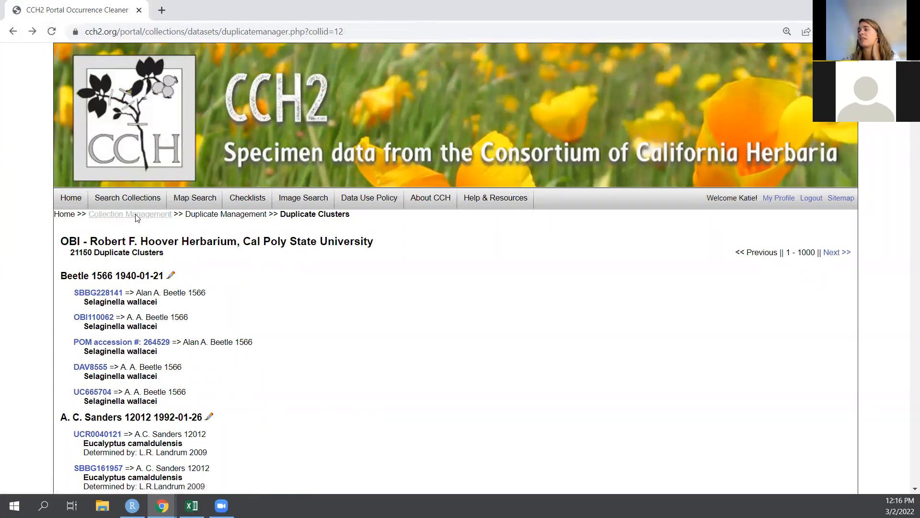
{"action": "key", "text": "alt+Tab"}
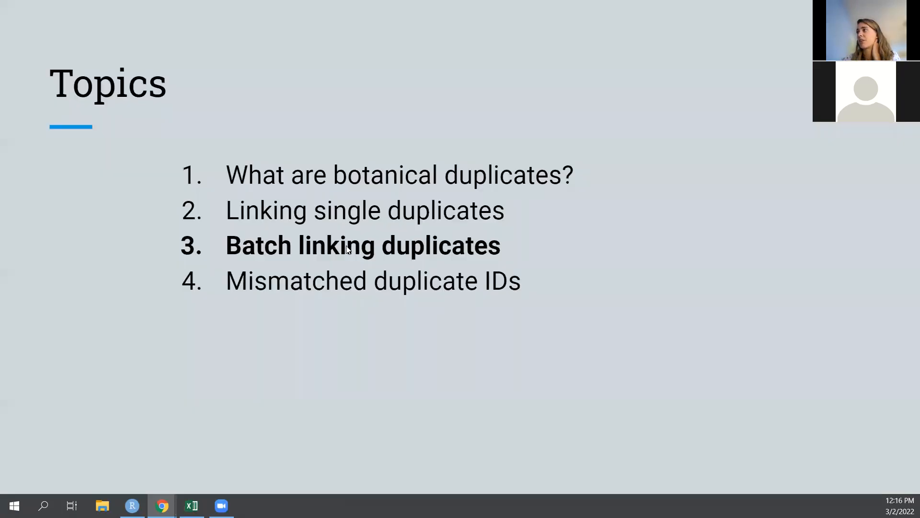
{"action": "left_click", "coordinate": [494, 366]}
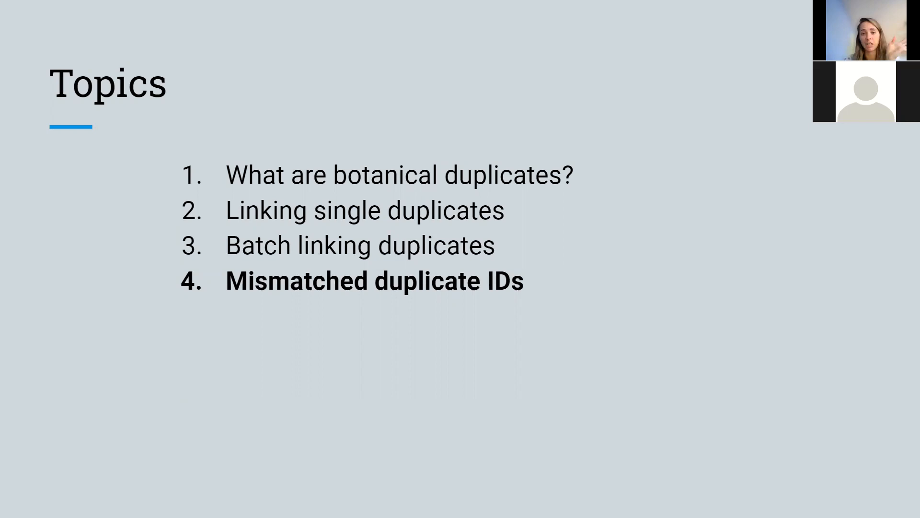
{"action": "key", "text": "alt+Tab"}
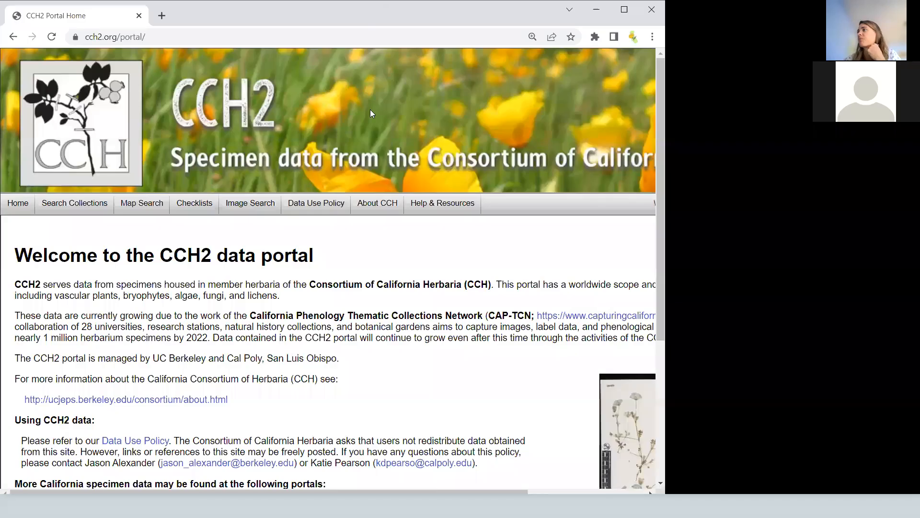
Step: Go from the user profile to the OBI collection management page and open Duplicate Clustering
{"action": "left_click", "coordinate": [790, 205]}
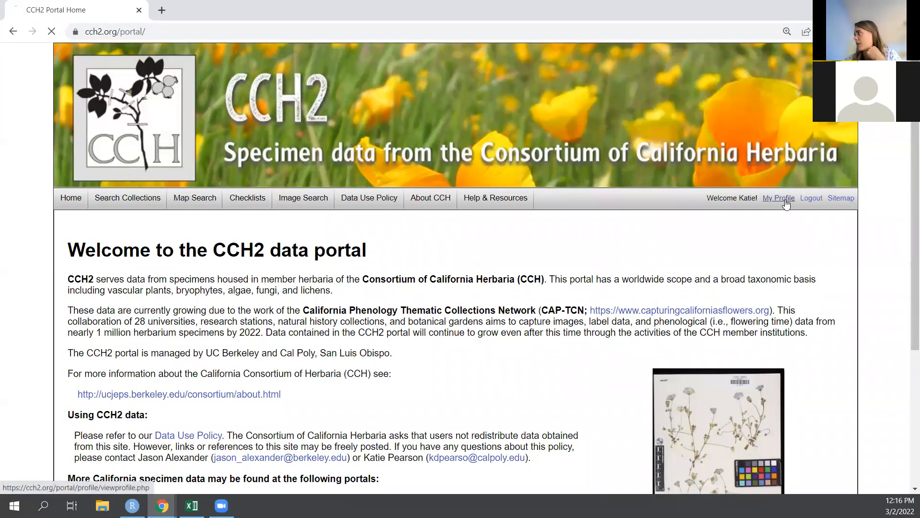
{"action": "left_click", "coordinate": [235, 259]}
{"action": "scroll", "coordinate": [233, 266], "scroll_direction": "down", "scroll_amount": 3}
{"action": "left_click", "coordinate": [184, 401]}
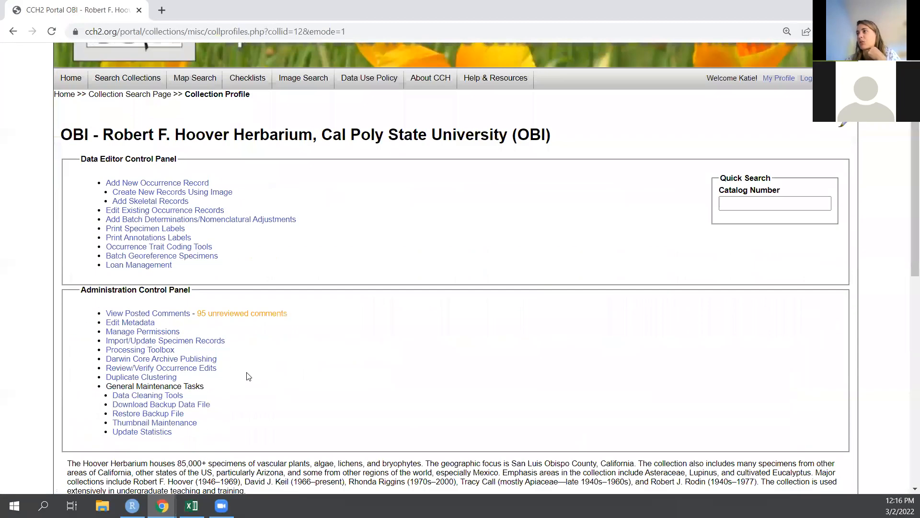
{"action": "scroll", "coordinate": [259, 357], "scroll_direction": "down", "scroll_amount": 1}
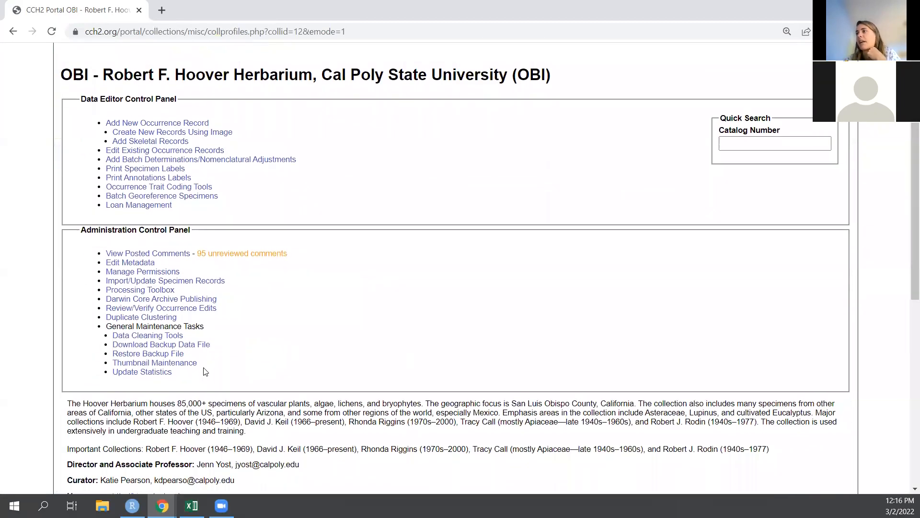
{"action": "left_click", "coordinate": [120, 318]}
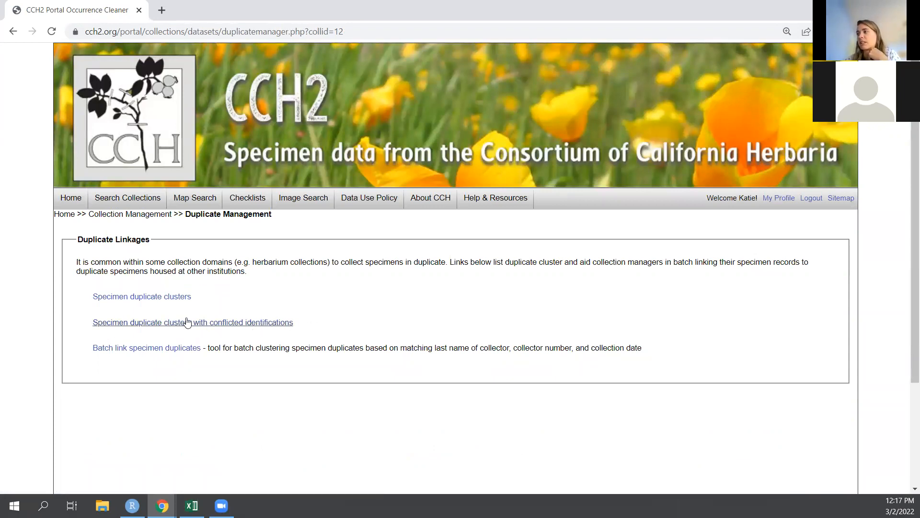
Step: List the specimen duplicate clusters with conflicted identifications and highlight the number of clusters
{"action": "left_click", "coordinate": [166, 324]}
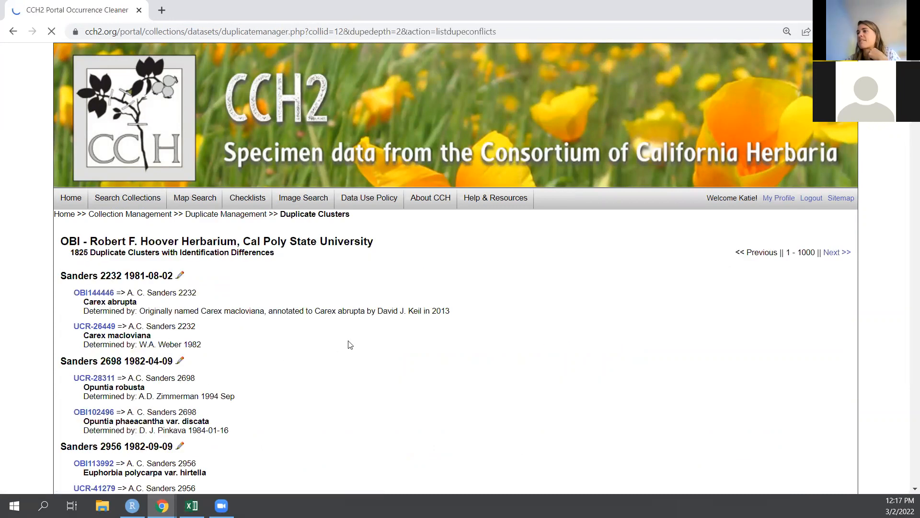
{"action": "scroll", "coordinate": [325, 323], "scroll_direction": "down", "scroll_amount": 1}
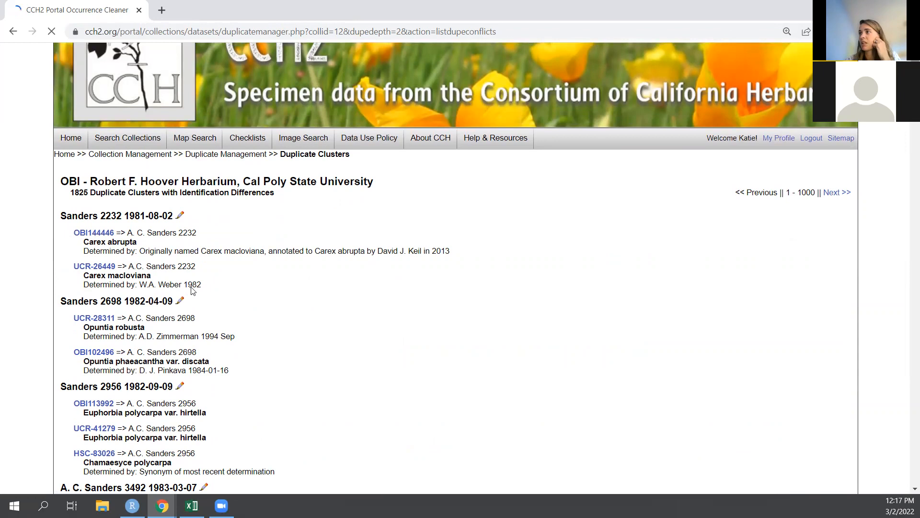
{"action": "left_click_drag", "start_coordinate": [71, 192], "coordinate": [79, 192]}
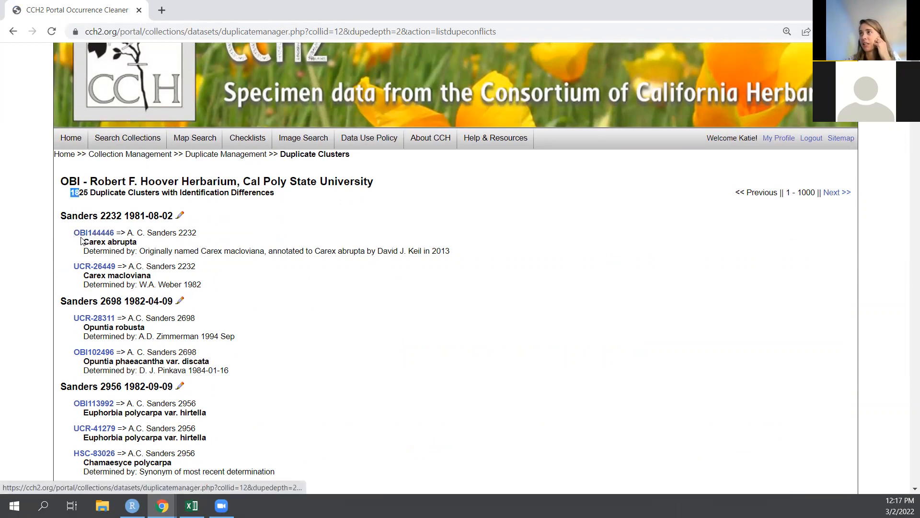
Step: In the 1981-08-02 cluster, highlight the identifications Carex abrupta and Carex macloviana and the 2013 annotation of OBI144446
{"action": "left_click_drag", "start_coordinate": [84, 242], "coordinate": [140, 246]}
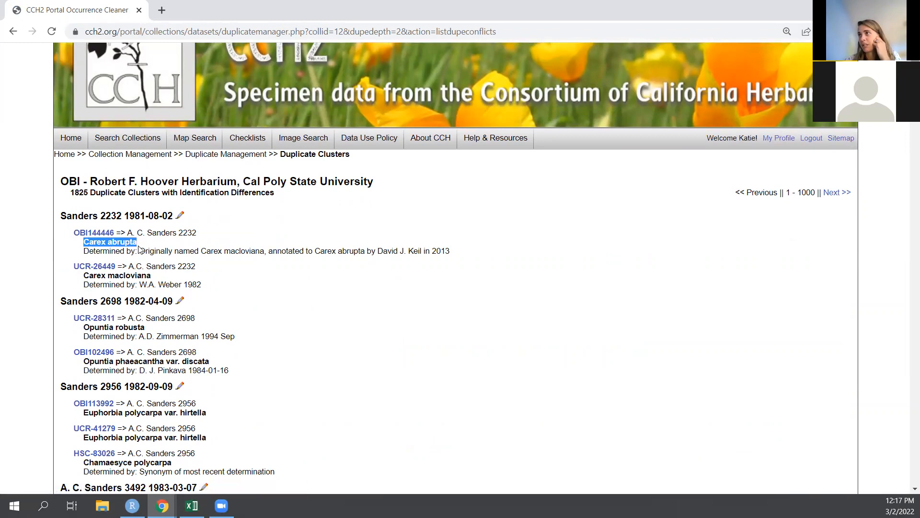
{"action": "left_click_drag", "start_coordinate": [83, 276], "coordinate": [151, 281]}
{"action": "left_click", "coordinate": [181, 282]}
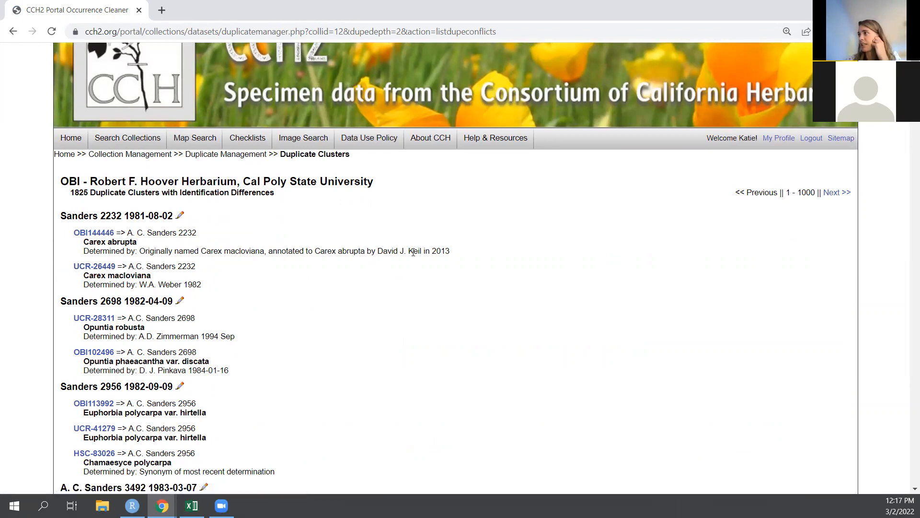
{"action": "left_click_drag", "start_coordinate": [450, 252], "coordinate": [316, 253]}
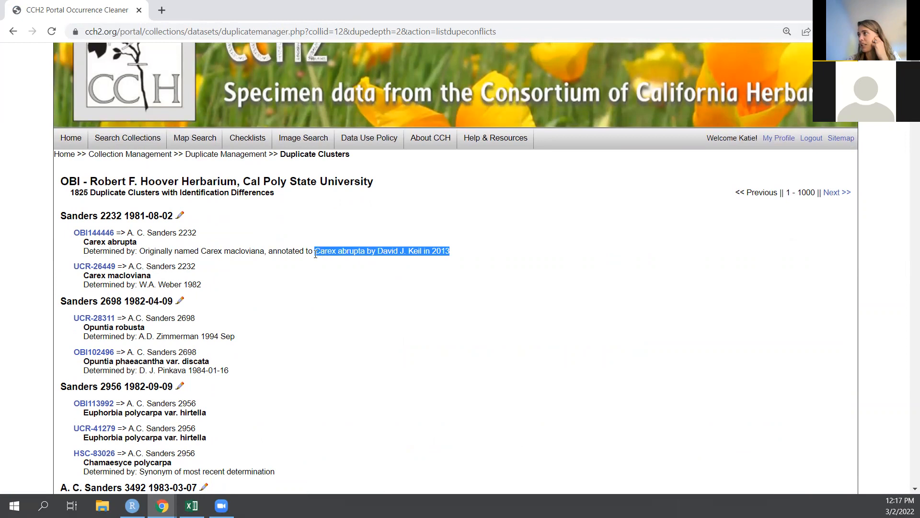
{"action": "left_click", "coordinate": [453, 254]}
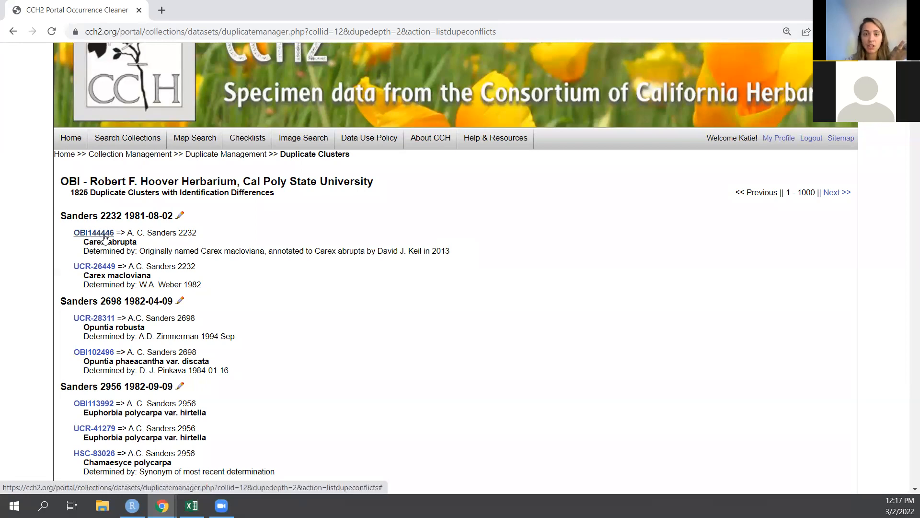
Step: Highlight the UCR-28311 record in the 1982-04-09 cluster and compare its determination with that of OBI102496
{"action": "scroll", "coordinate": [364, 319], "scroll_direction": "down", "scroll_amount": 2}
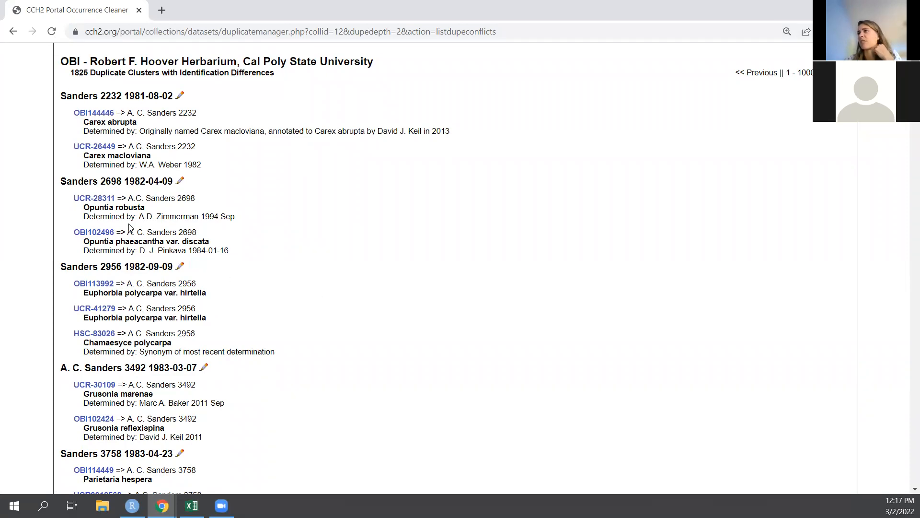
{"action": "mouse_move", "coordinate": [75, 239]}
{"action": "left_mouse_down"}
{"action": "mouse_move", "coordinate": [219, 244]}
{"action": "mouse_move", "coordinate": [81, 244]}
{"action": "mouse_move", "coordinate": [73, 232]}
{"action": "left_mouse_up"}
{"action": "left_click_drag", "start_coordinate": [235, 217], "coordinate": [75, 197]}
{"action": "left_click", "coordinate": [281, 232]}
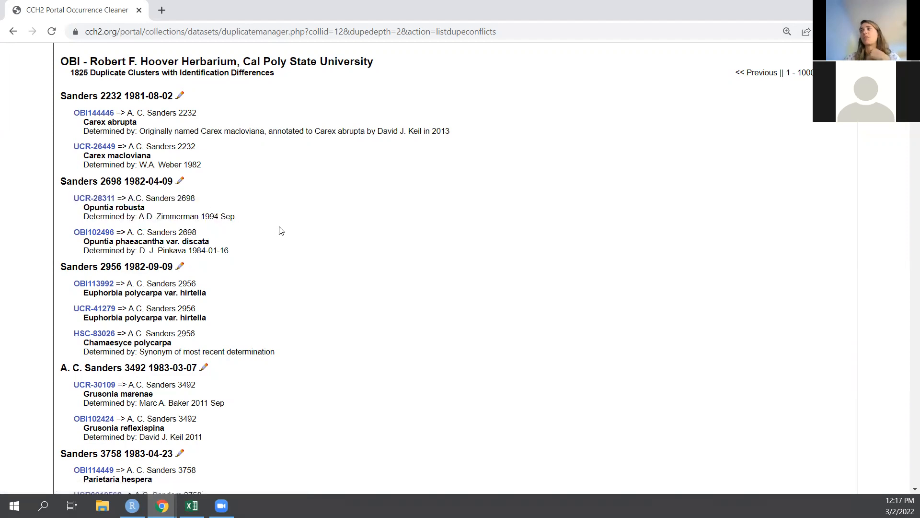